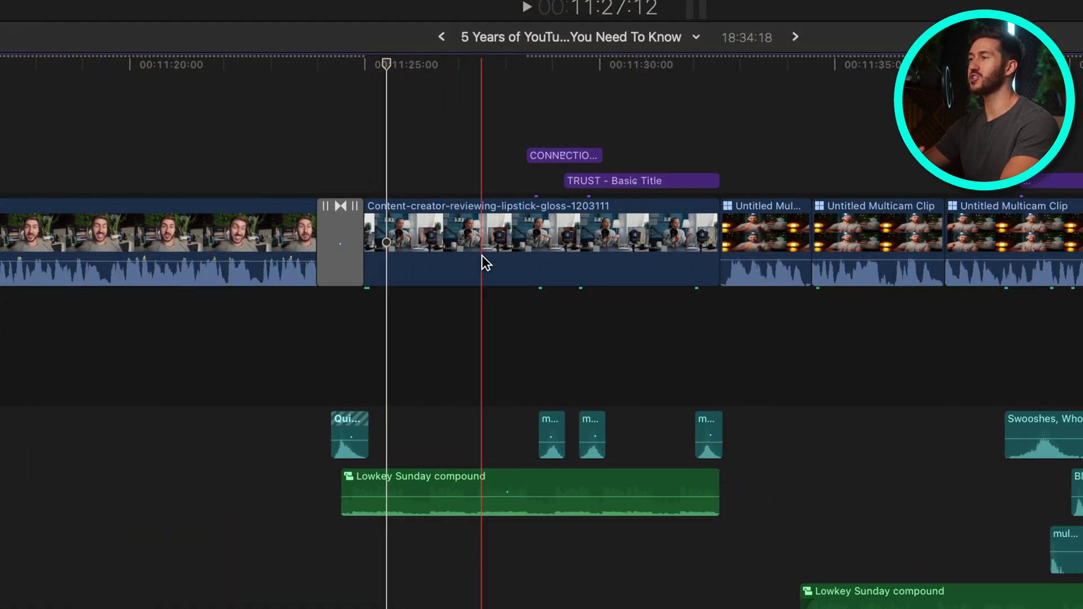
Move the lipstick-gloss B-roll clip later, then replace it with a gap.
{"action": "left_click_drag", "start_coordinate": [482, 255], "coordinate": [917, 242]}
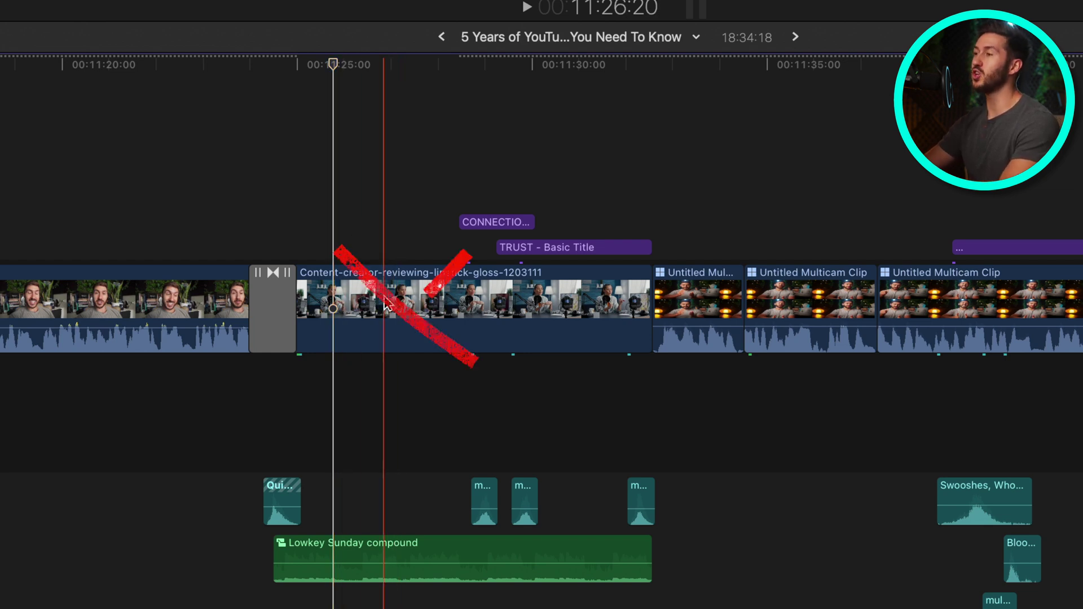
{"action": "left_click", "coordinate": [385, 305]}
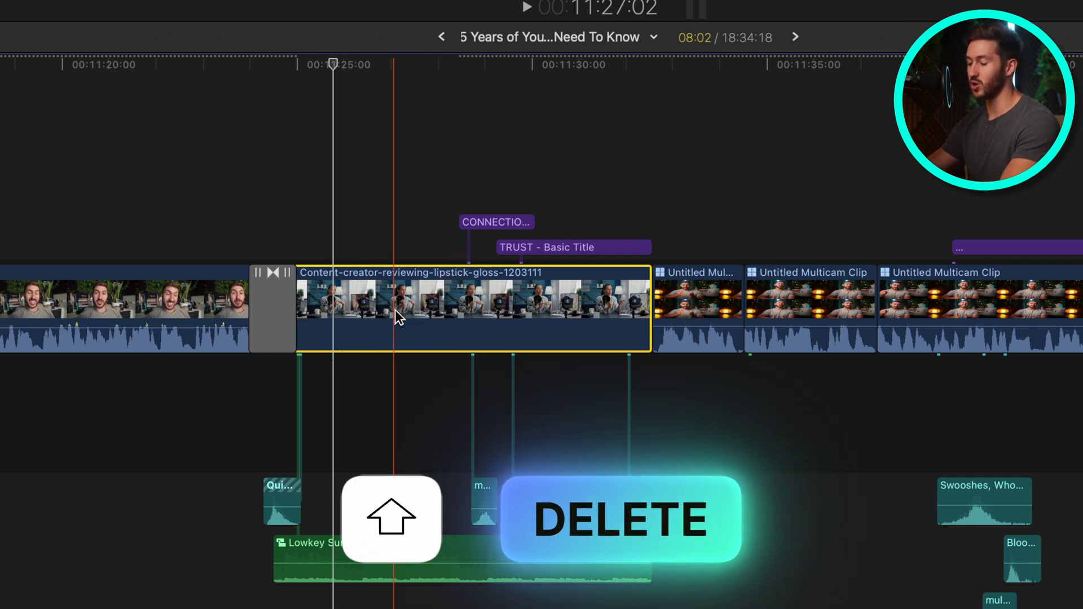
{"action": "key", "text": "shift+Delete"}
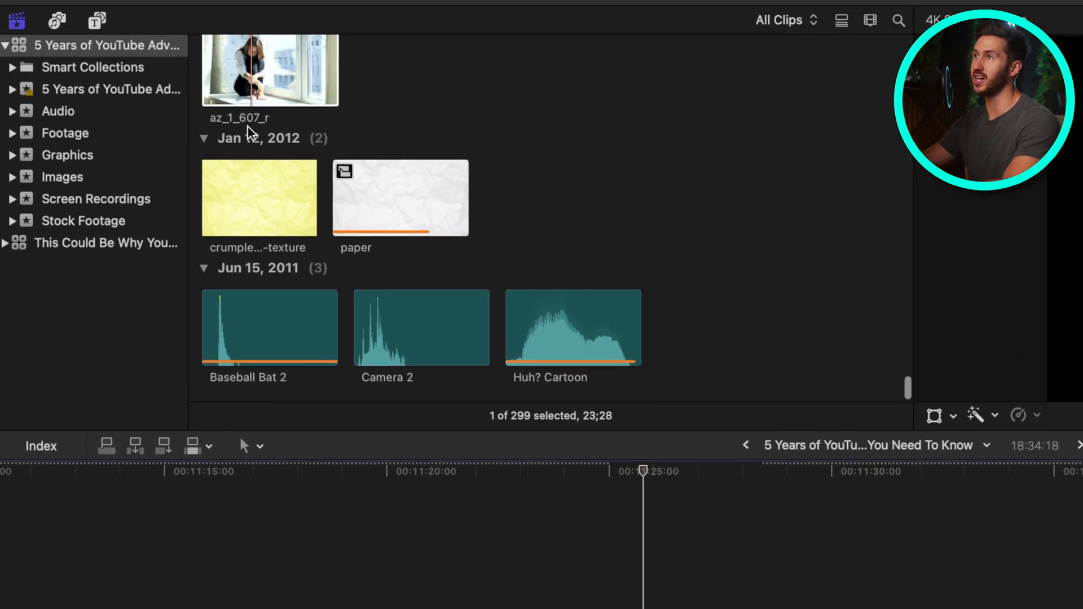
Fill the gap with az_1_607_r, aligned at the gap's start.
{"action": "left_click", "coordinate": [246, 83]}
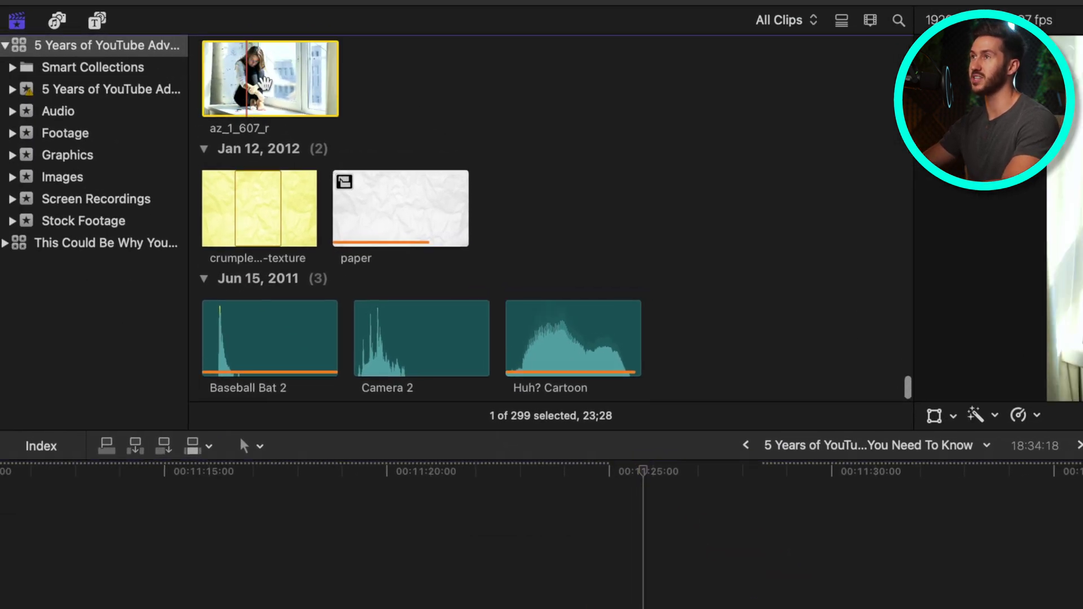
{"action": "left_click_drag", "start_coordinate": [257, 85], "coordinate": [662, 608]}
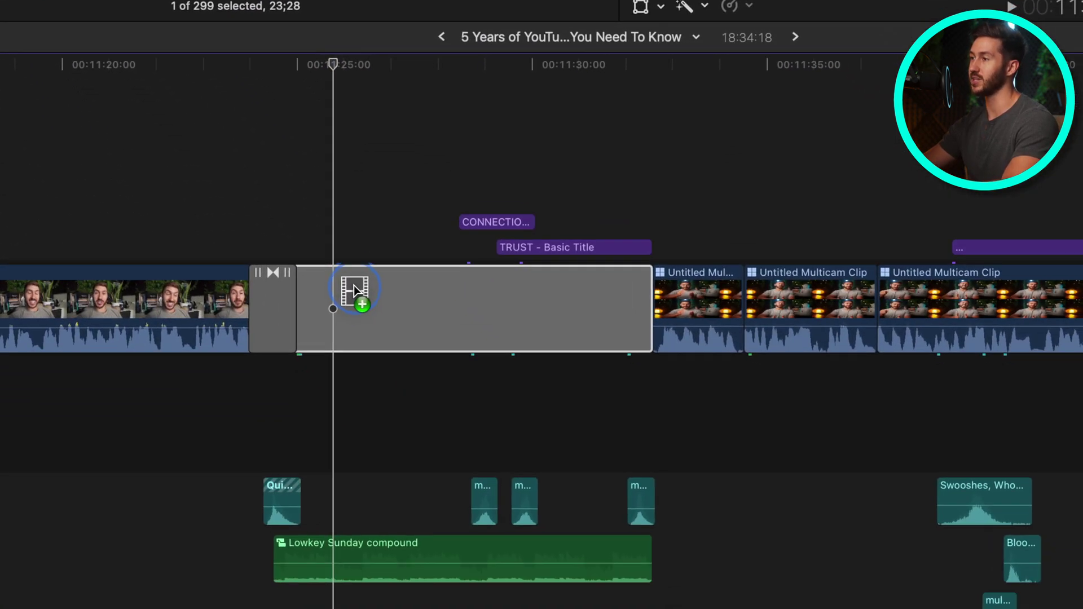
{"action": "left_click_drag", "start_coordinate": [354, 286], "coordinate": [354, 286]}
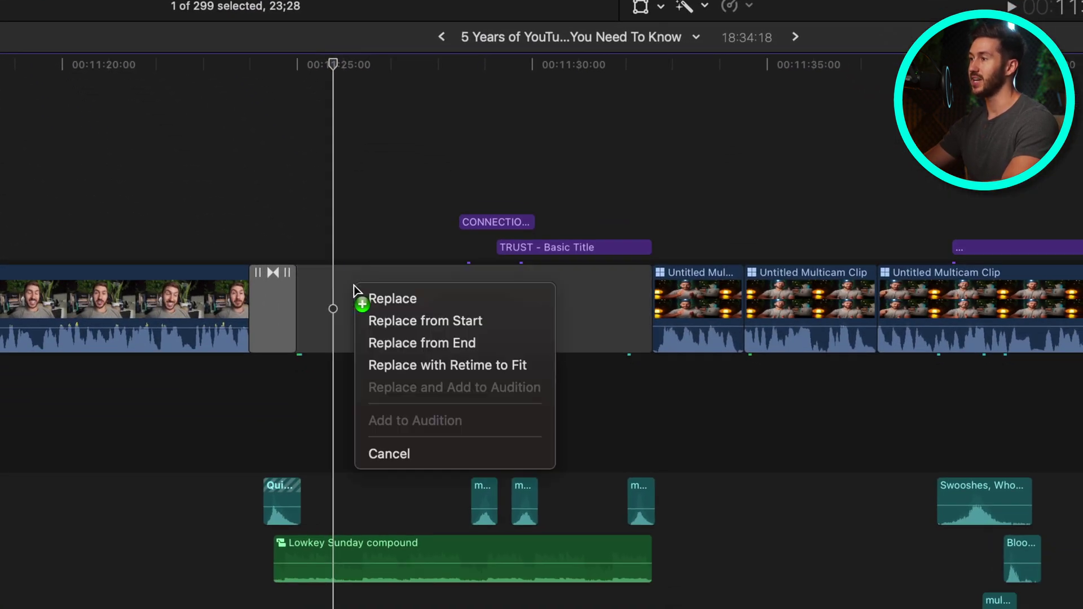
{"action": "left_click", "coordinate": [446, 322]}
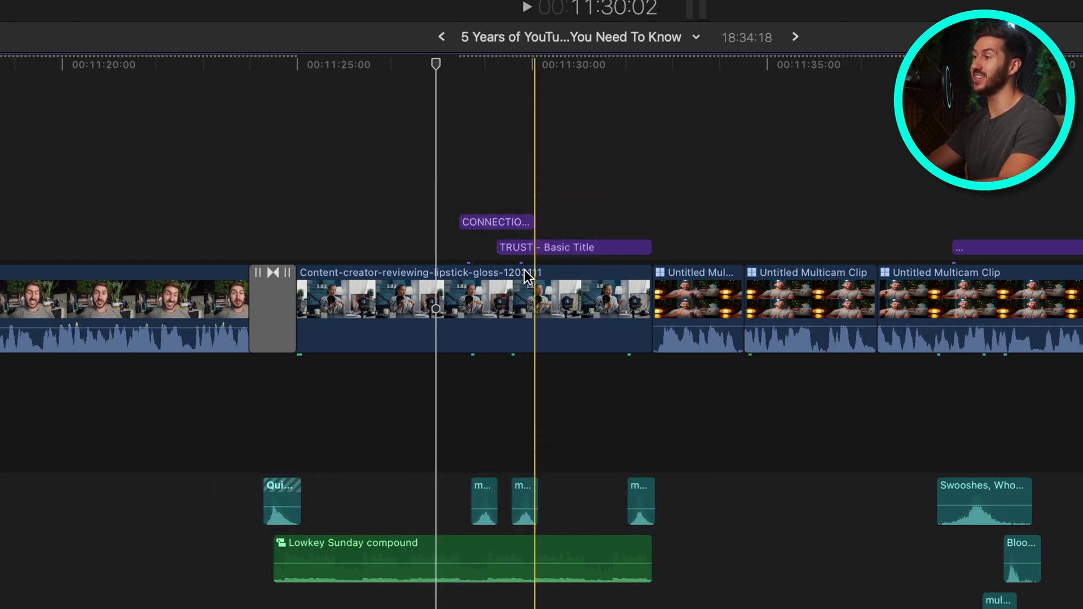
Delete the lipstick-gloss clip while its connected sound effects stay in place.
{"action": "left_click", "coordinate": [520, 291]}
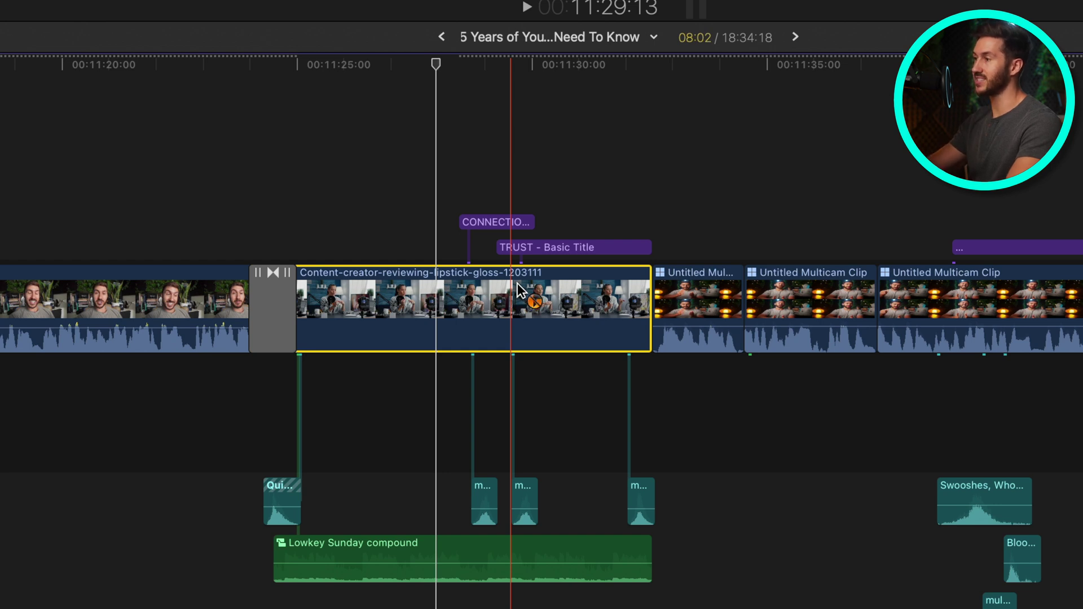
{"action": "key", "text": "Delete"}
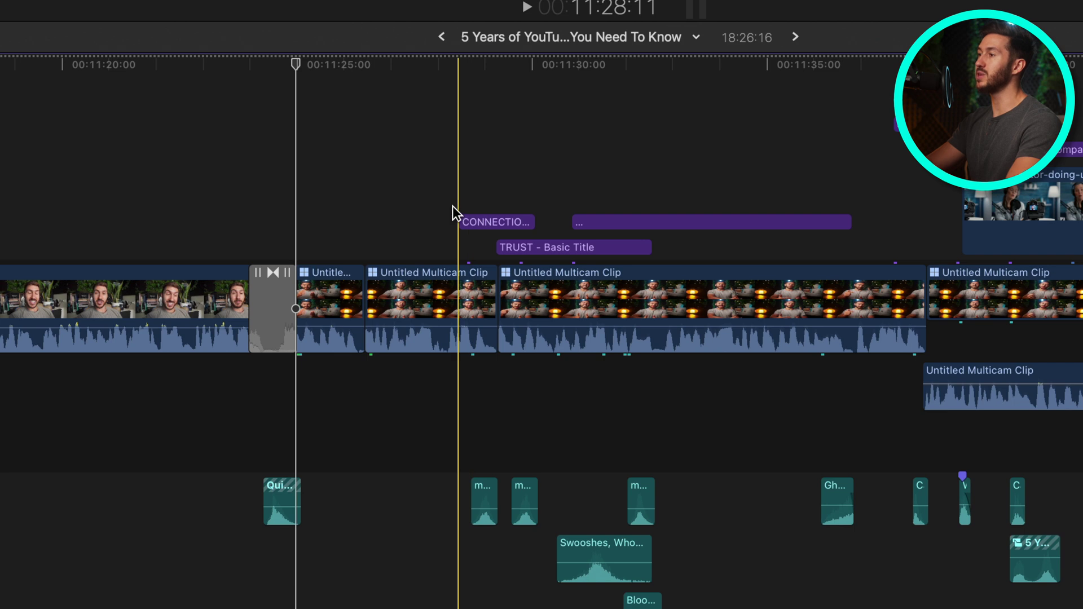
{"action": "scroll", "coordinate": [509, 245], "scroll_direction": "down", "scroll_amount": 5}
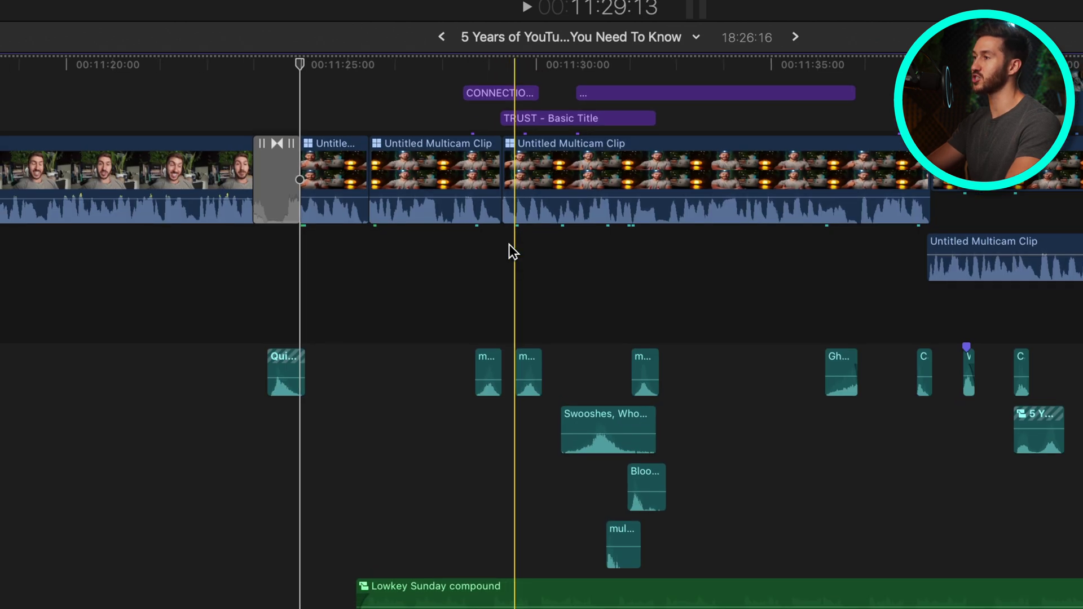
{"action": "scroll", "coordinate": [414, 177], "scroll_direction": "down", "scroll_amount": 5}
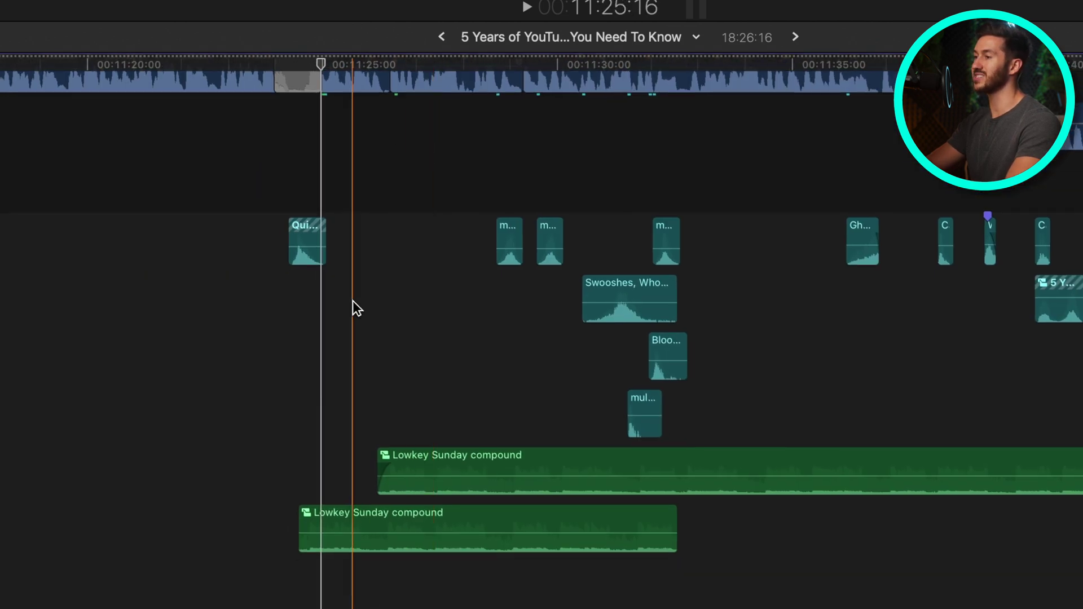
{"action": "scroll", "coordinate": [353, 307], "scroll_direction": "up", "scroll_amount": 9}
{"action": "scroll", "coordinate": [407, 260], "scroll_direction": "down", "scroll_amount": 1}
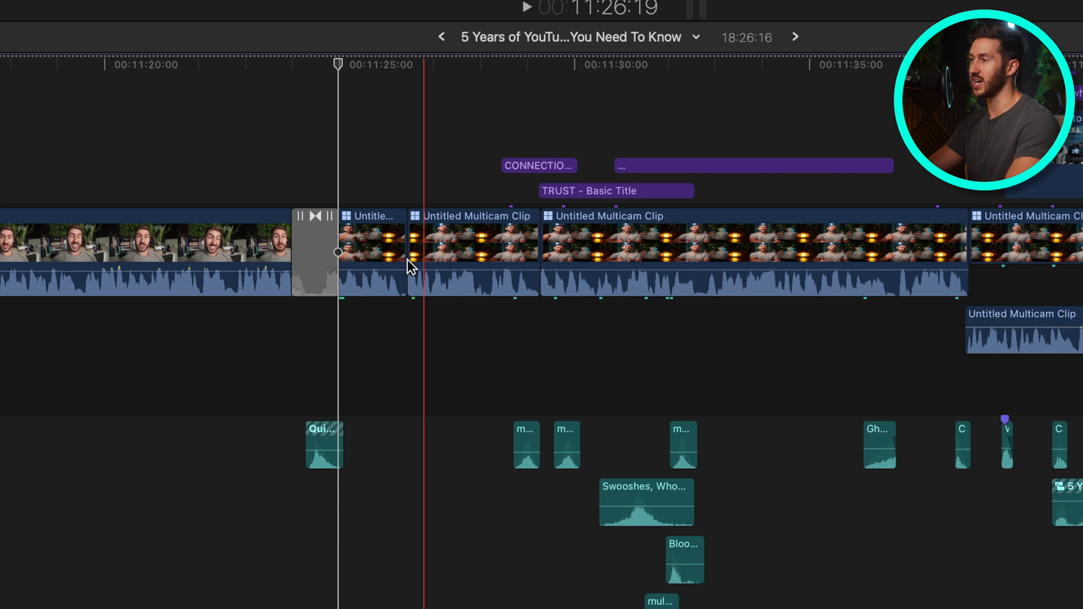
Toggle undo and redo to compare the earlier and current edits.
{"action": "key", "text": "super+z"}
{"action": "key", "text": "super+z"}
{"action": "key", "text": "super+z"}
{"action": "key", "text": "super+shift+z"}
{"action": "key", "text": "super+shift+z"}
{"action": "key", "text": "super+shift+z"}
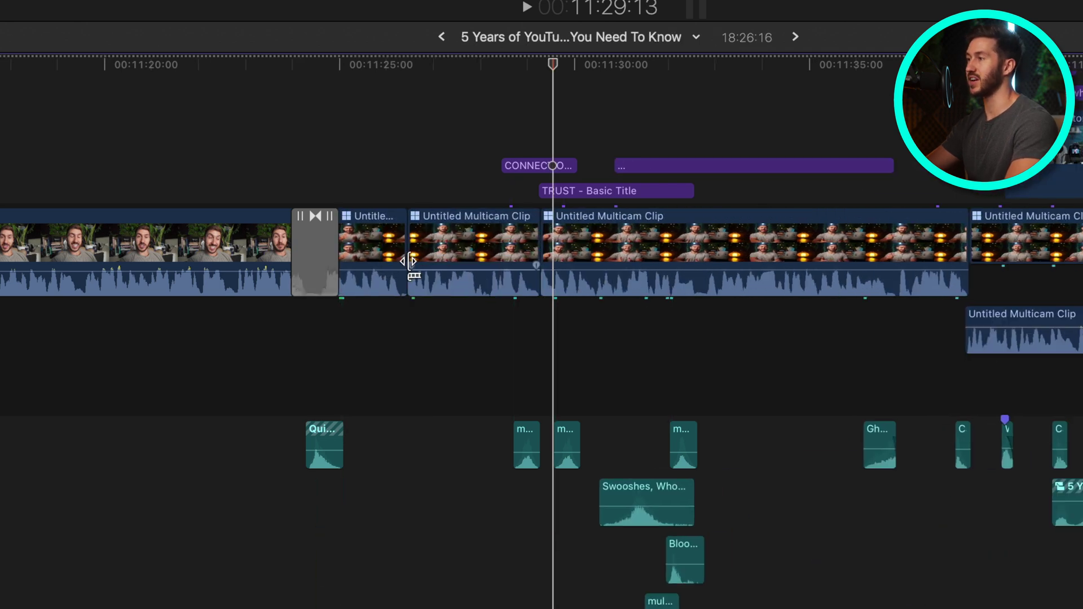
{"action": "key", "text": "super+z"}
{"action": "key", "text": "super+shift+z"}
{"action": "key", "text": "super+z"}
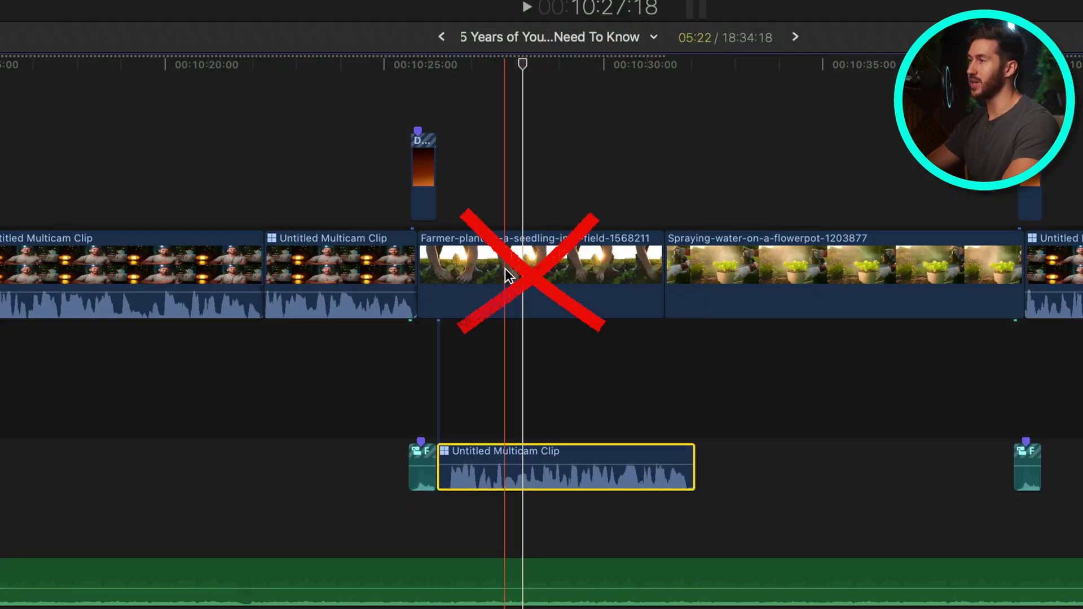
Delete the Farmer-planting clip using Override Connections, keeping the multicam audio, then adjust its volume.
{"action": "left_click", "coordinate": [507, 275]}
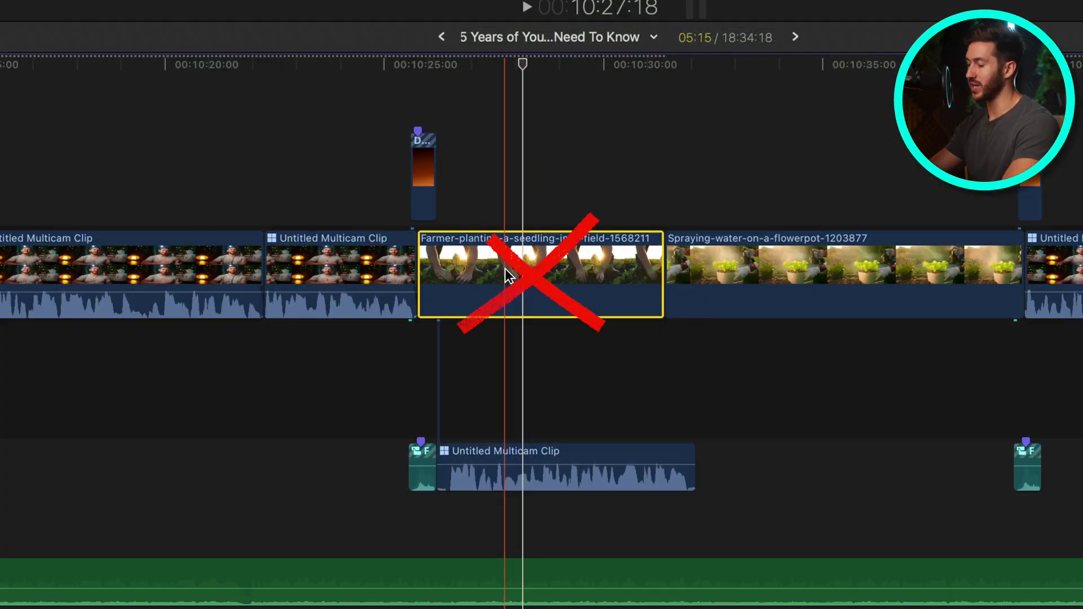
{"action": "key", "text": "super+z"}
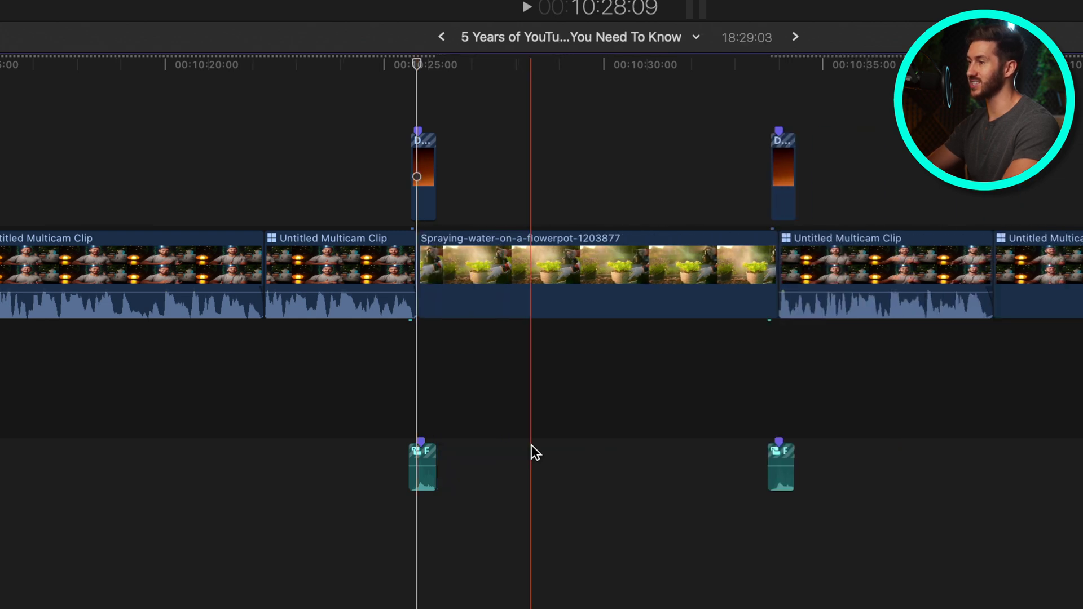
{"action": "key", "text": "super+shift+z"}
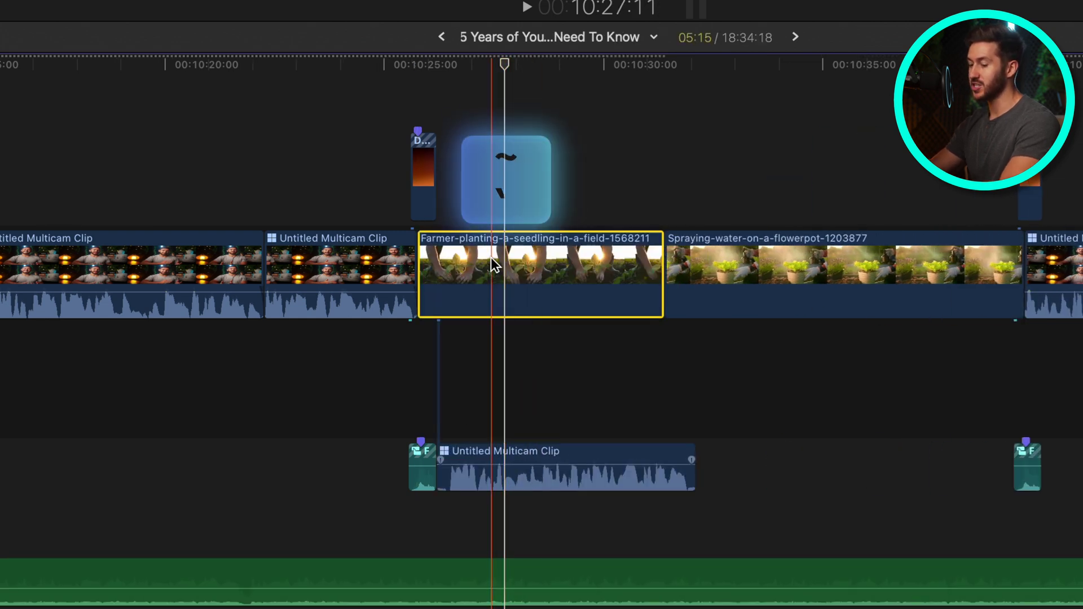
{"action": "key", "text": "grave+BackSpace"}
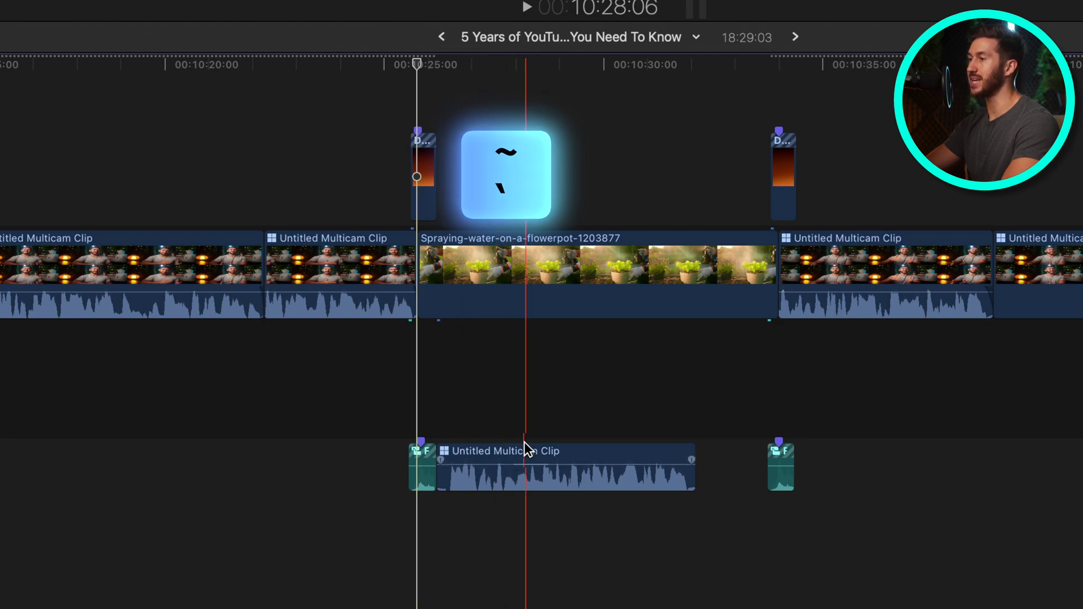
{"action": "left_click_drag", "start_coordinate": [529, 464], "coordinate": [529, 458]}
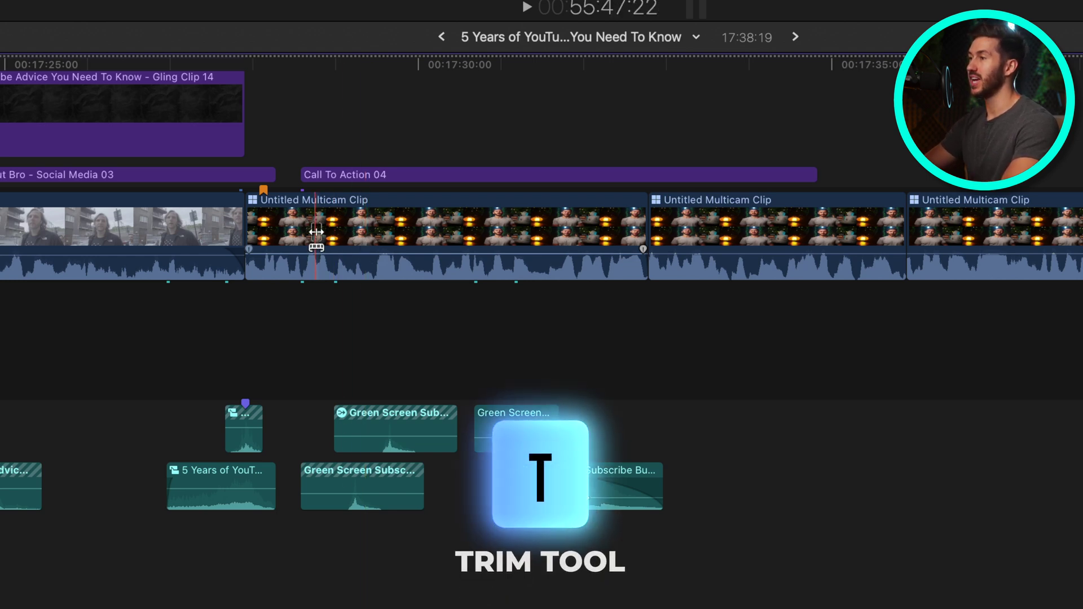
Slip the Untitled Multicam Clip footage with Override Connections held, leaving titles and sound effects fixed.
{"action": "left_click_drag", "start_coordinate": [298, 230], "coordinate": [452, 235]}
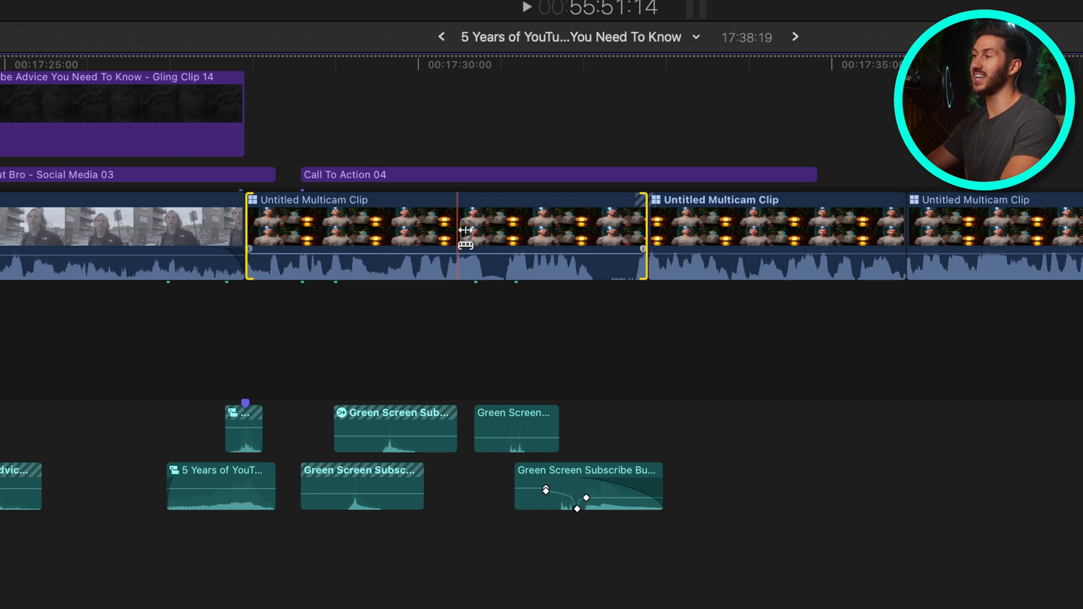
{"action": "key", "text": "grave"}
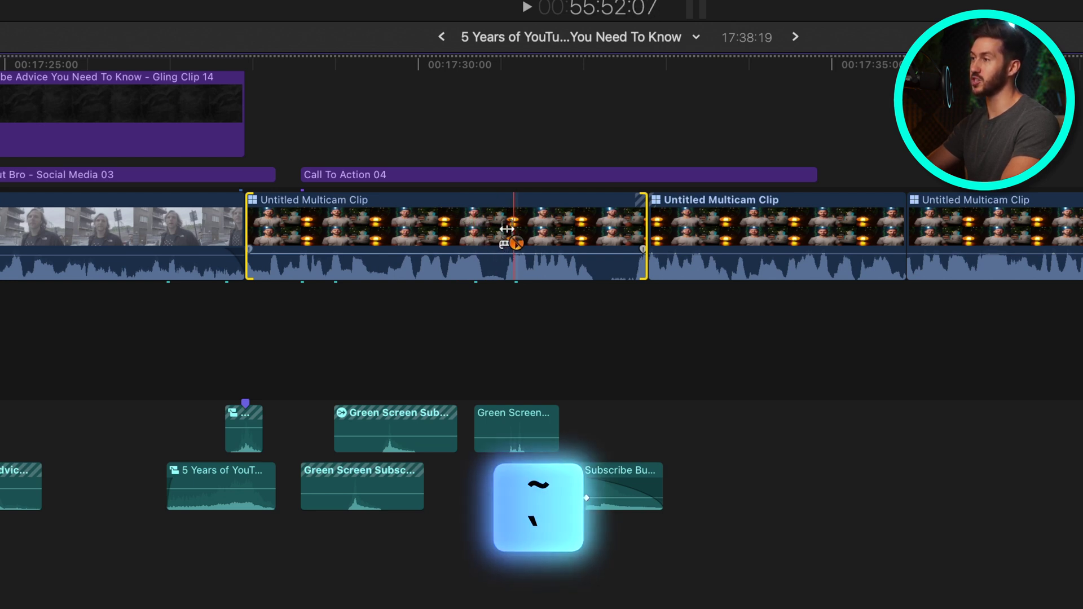
{"action": "left_click_drag", "start_coordinate": [507, 228], "coordinate": [359, 228]}
{"action": "left_click_drag", "start_coordinate": [541, 238], "coordinate": [343, 244]}
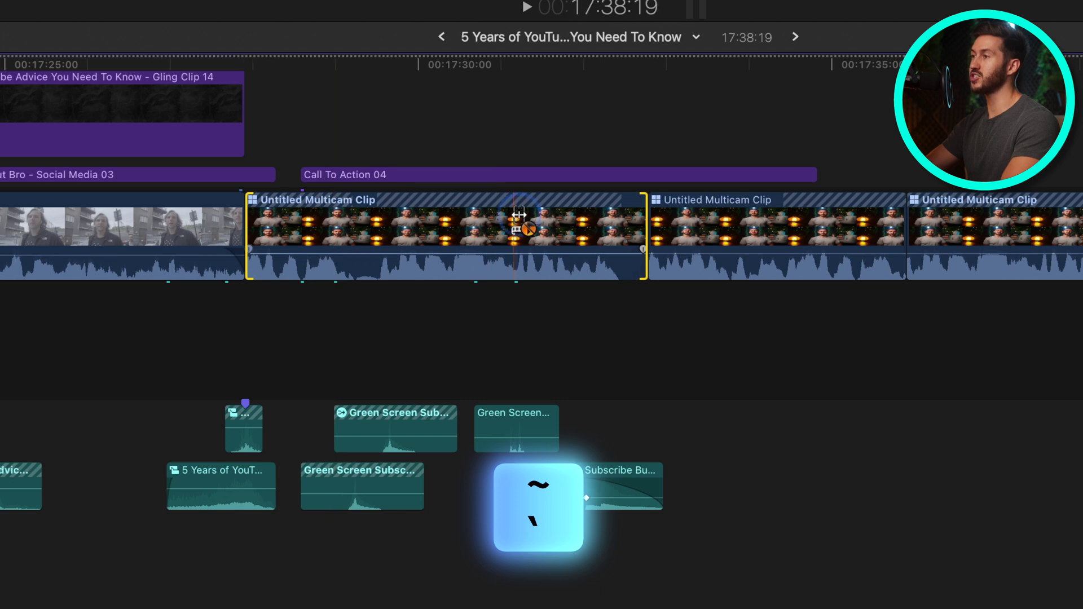
{"action": "left_click_drag", "start_coordinate": [518, 215], "coordinate": [353, 225]}
{"action": "left_click_drag", "start_coordinate": [566, 222], "coordinate": [365, 228]}
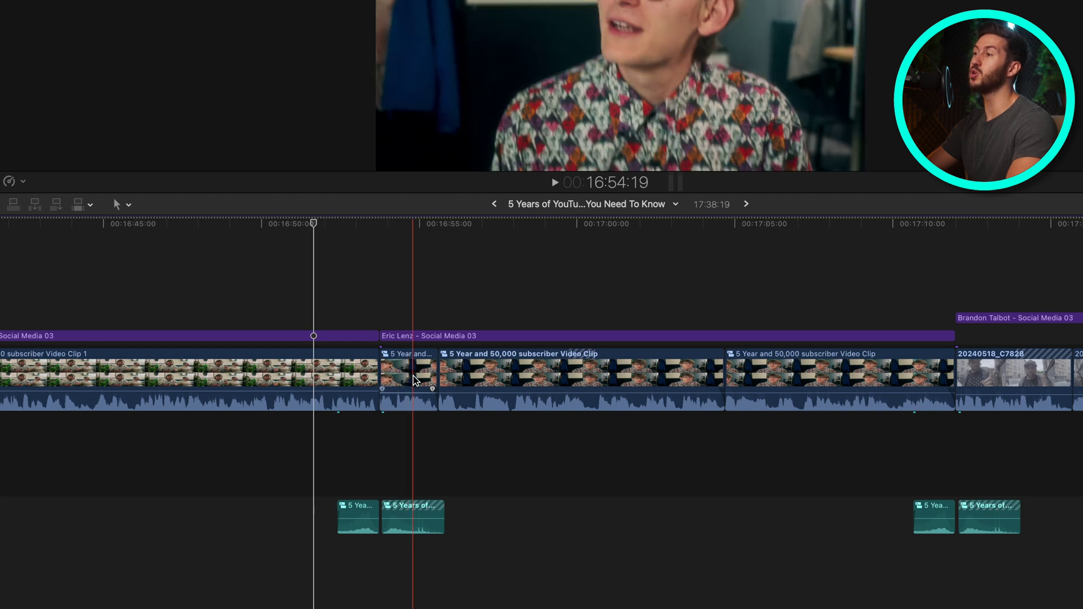
Lift the short clip above the storyline near 16:46 without its sound effects, then return it.
{"action": "left_click_drag", "start_coordinate": [408, 377], "coordinate": [330, 296]}
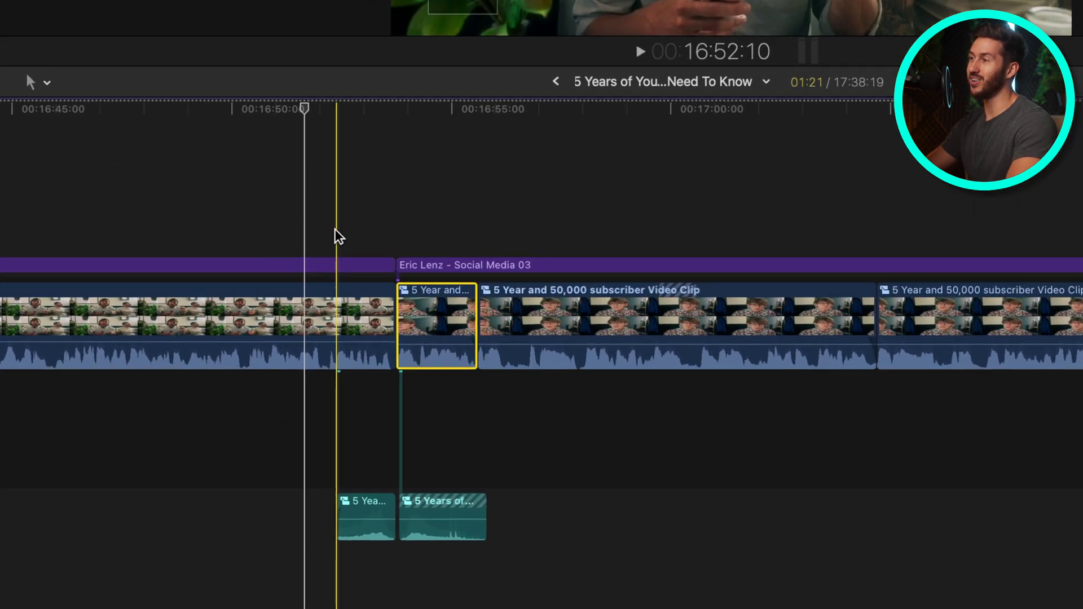
{"action": "mouse_move", "coordinate": [410, 379]}
{"action": "left_mouse_down"}
{"action": "mouse_move", "coordinate": [290, 290]}
{"action": "mouse_move", "coordinate": [412, 369]}
{"action": "left_mouse_up"}
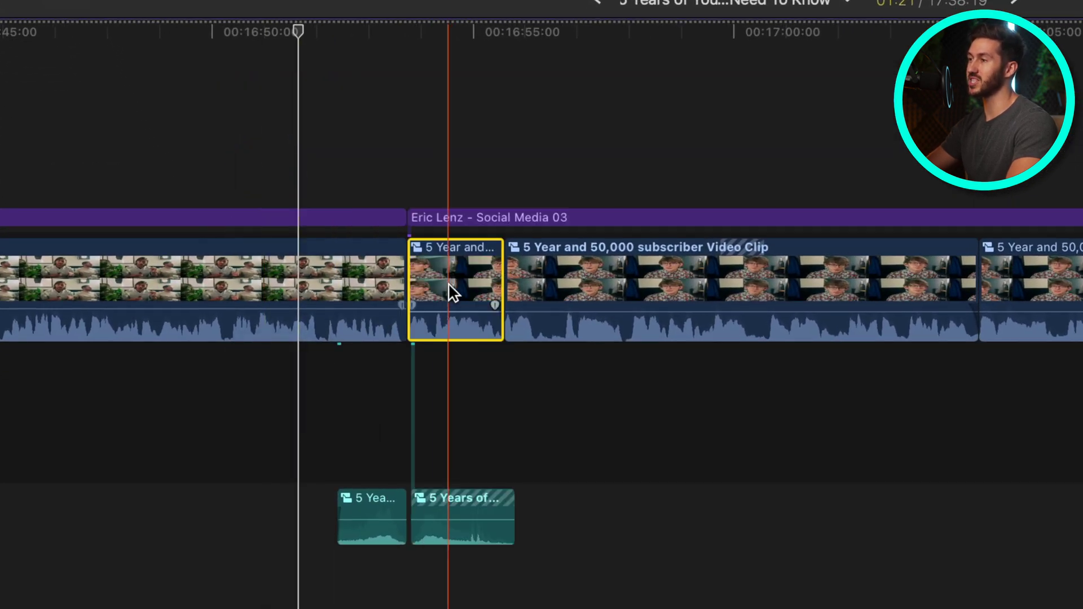
{"action": "left_click_drag", "start_coordinate": [450, 284], "coordinate": [523, 365]}
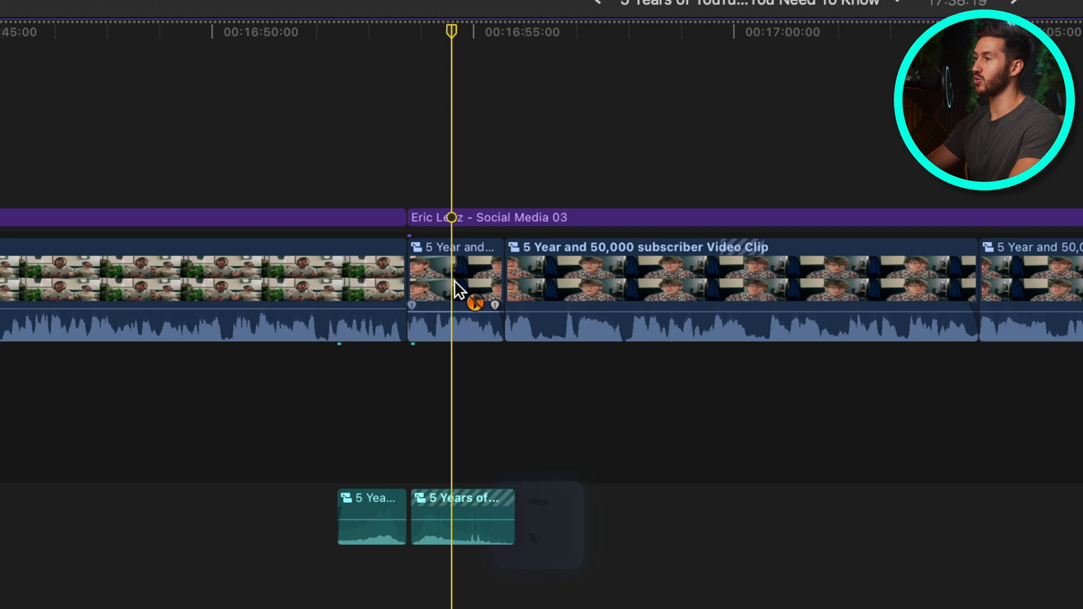
{"action": "key", "text": "grave"}
{"action": "left_click_drag", "start_coordinate": [458, 290], "coordinate": [88, 186]}
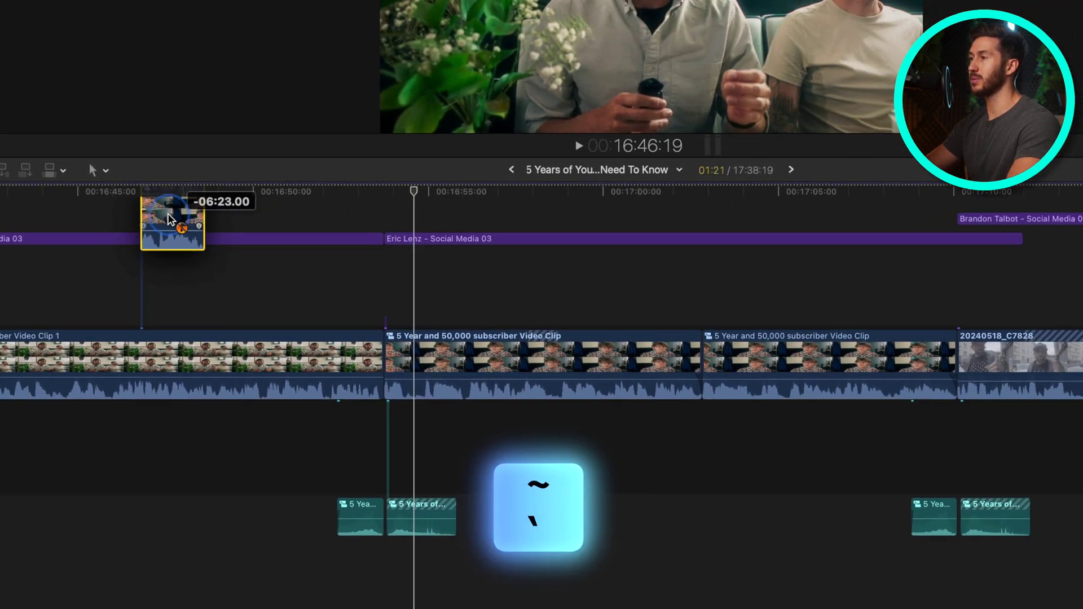
{"action": "left_click_drag", "start_coordinate": [171, 220], "coordinate": [153, 228]}
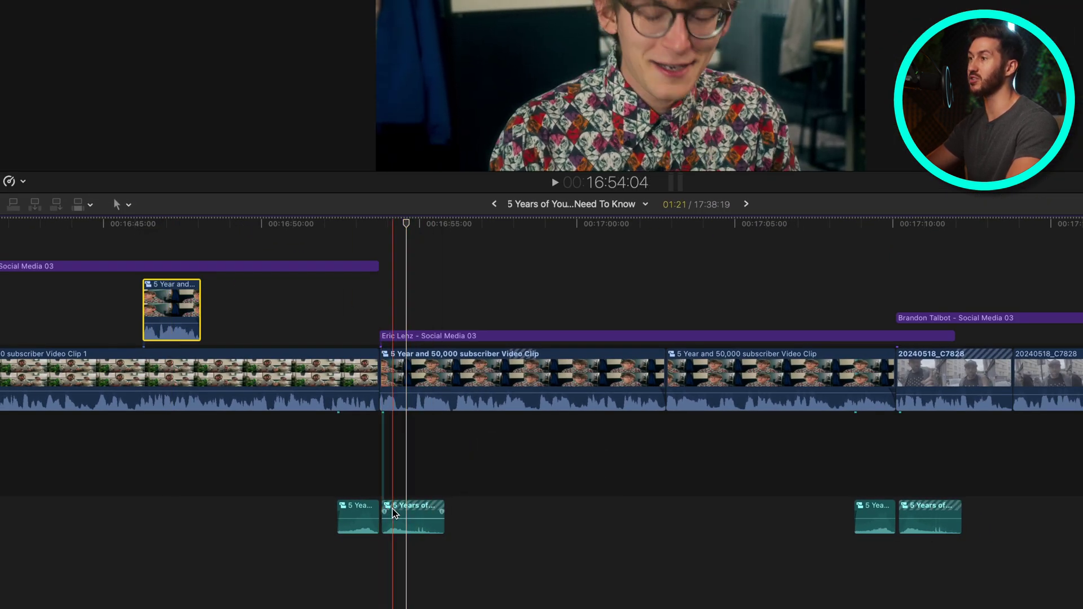
{"action": "left_click_drag", "start_coordinate": [169, 310], "coordinate": [451, 403]}
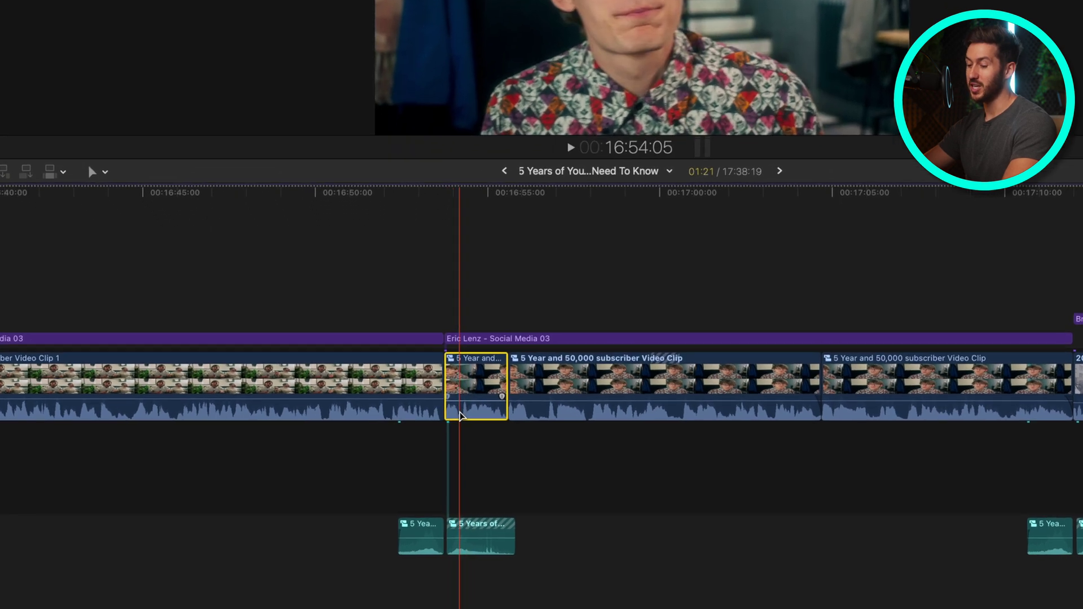
Test and undo a gap, then lift the short clip out with the Position tool and reposition it.
{"action": "key", "text": "shift+Delete"}
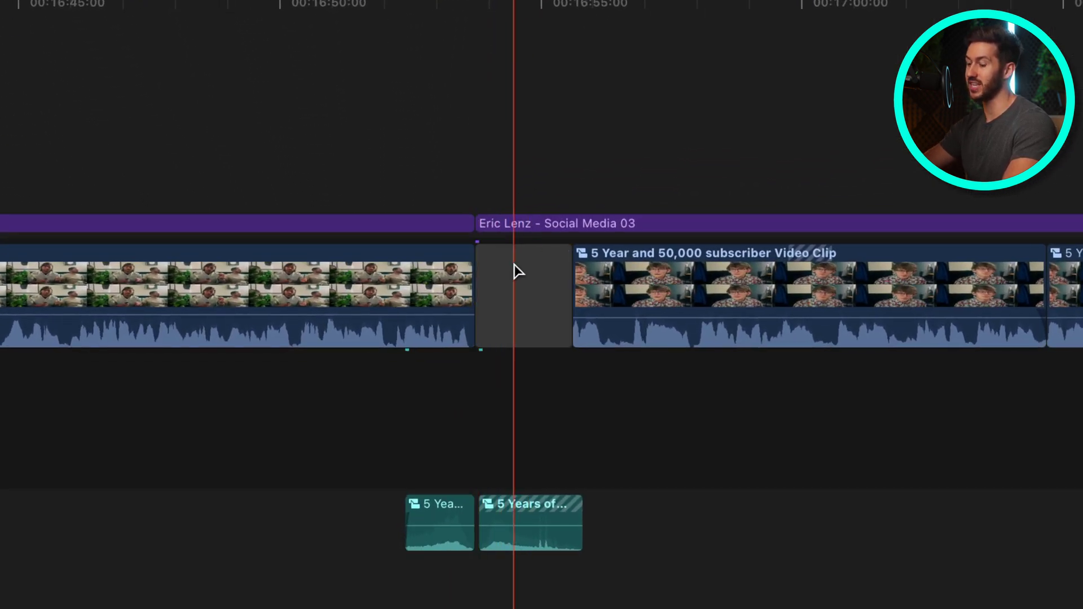
{"action": "key", "text": "super+z"}
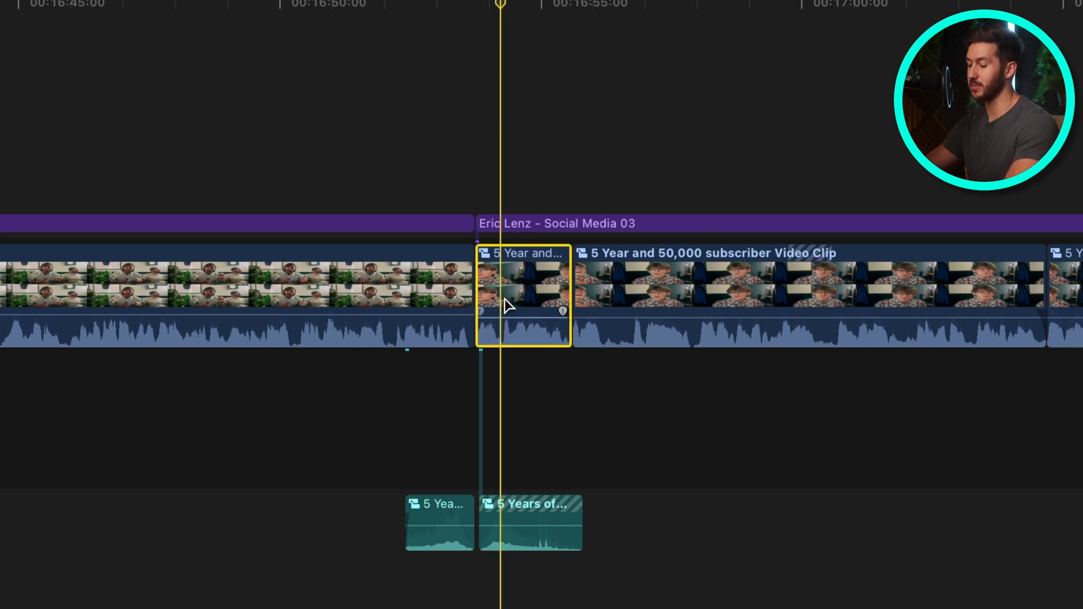
{"action": "key", "text": "p"}
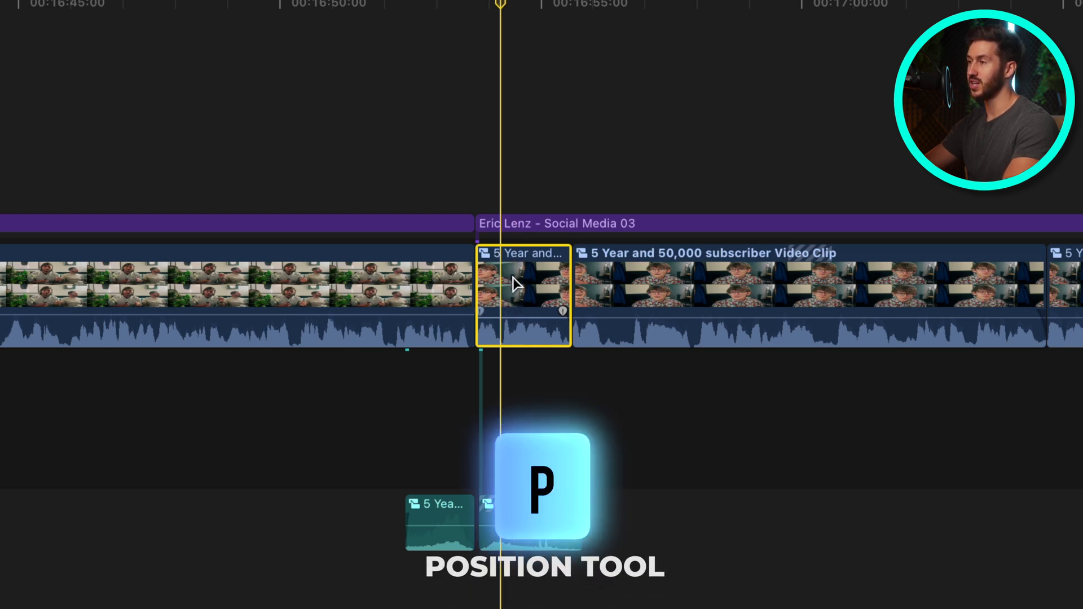
{"action": "left_click_drag", "start_coordinate": [513, 277], "coordinate": [130, 41]}
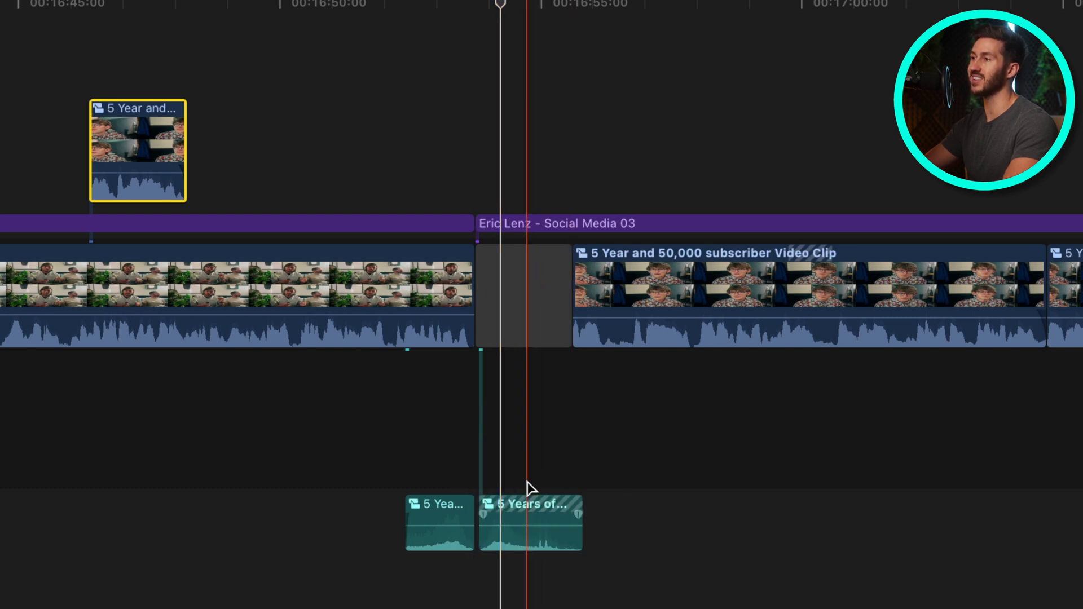
{"action": "left_click_drag", "start_coordinate": [121, 144], "coordinate": [162, 126]}
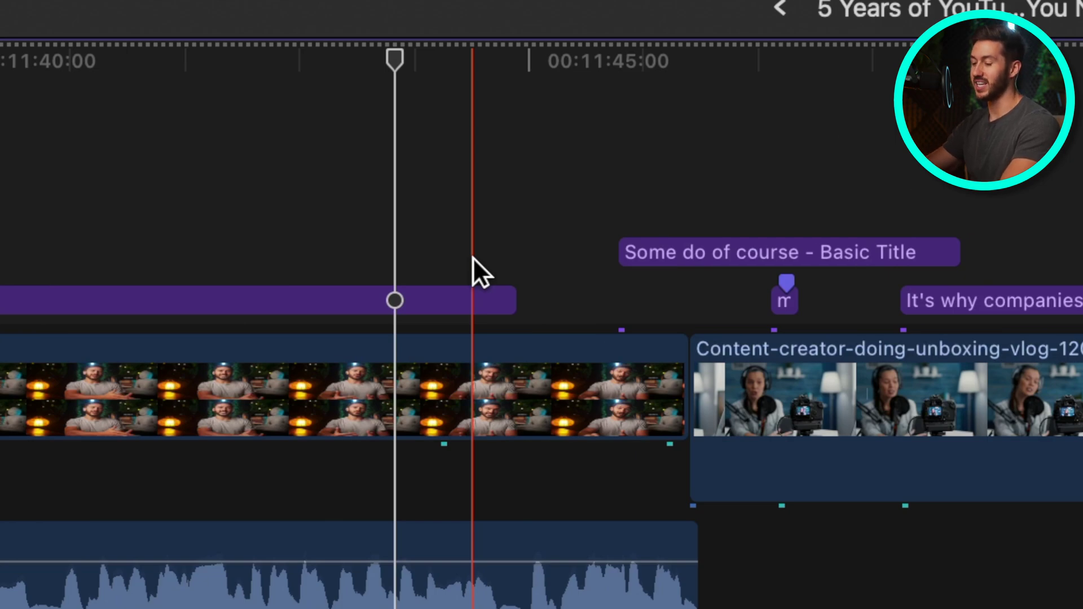
{"action": "key", "text": "shift+grave"}
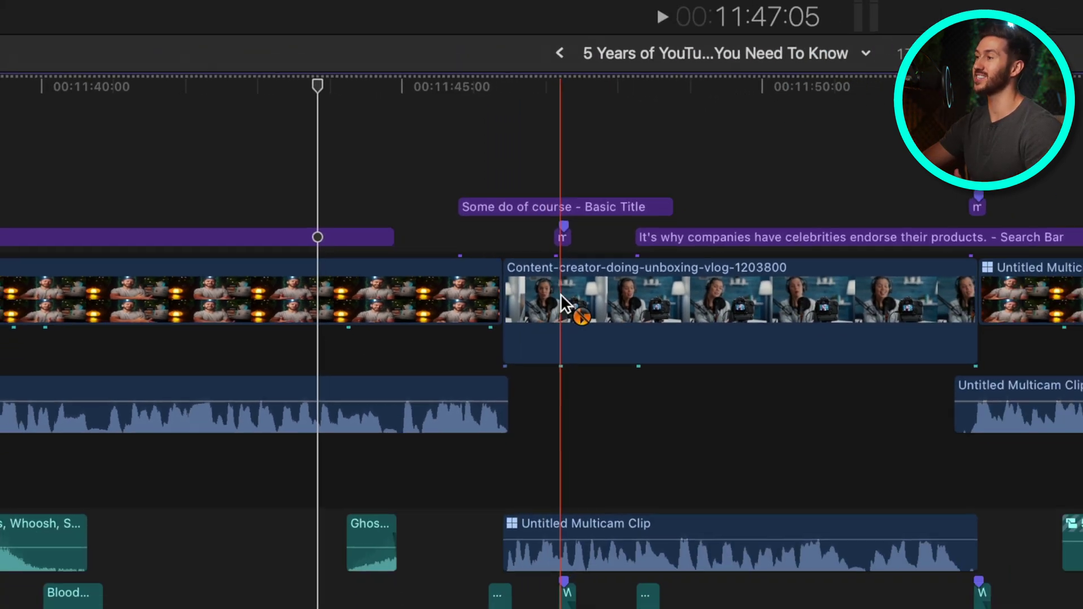
{"action": "left_click", "coordinate": [652, 302]}
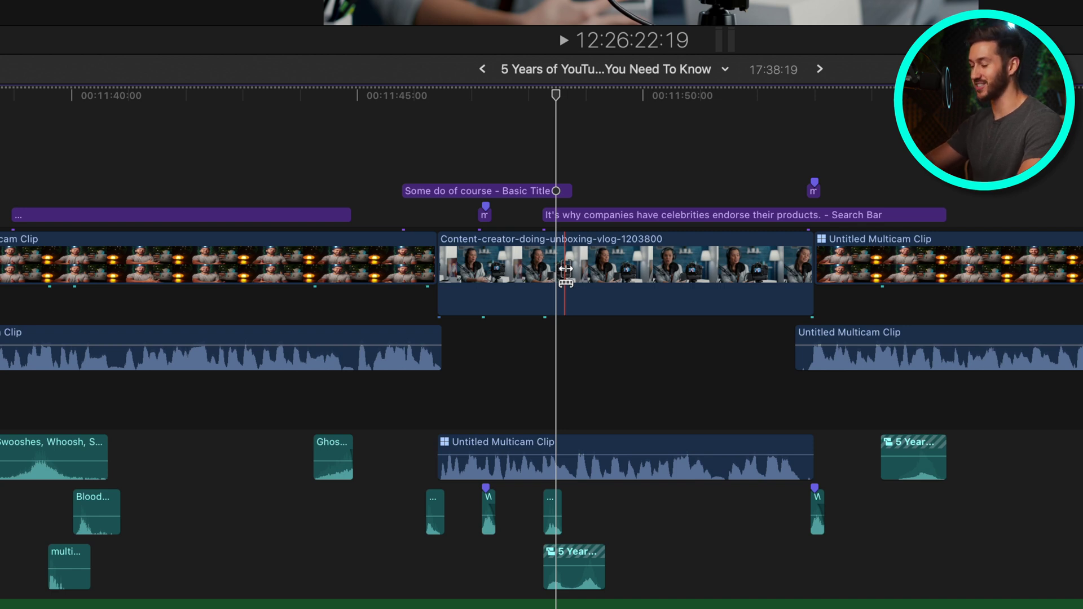
{"action": "key", "text": "alt+super+k"}
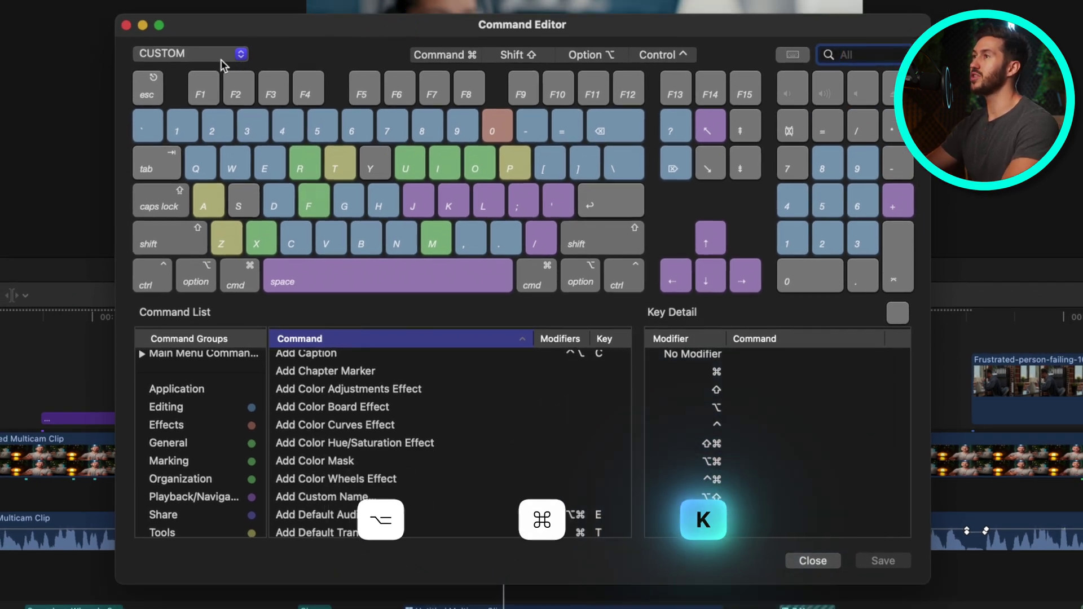
Duplicate the Default command set as a new set named 'example'.
{"action": "left_click", "coordinate": [224, 80]}
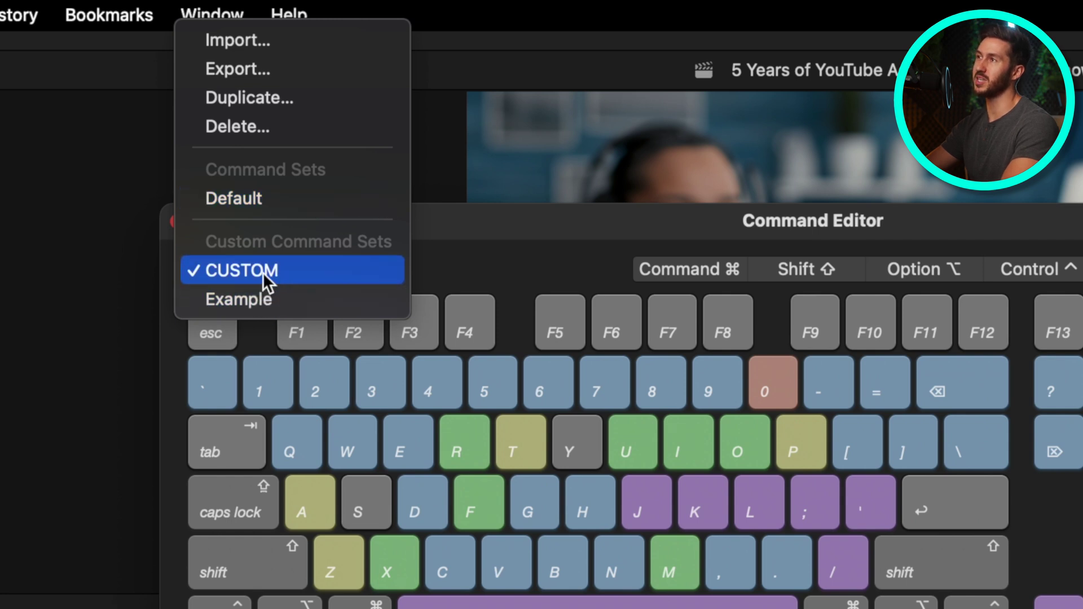
{"action": "left_click", "coordinate": [280, 199]}
{"action": "left_click", "coordinate": [293, 269]}
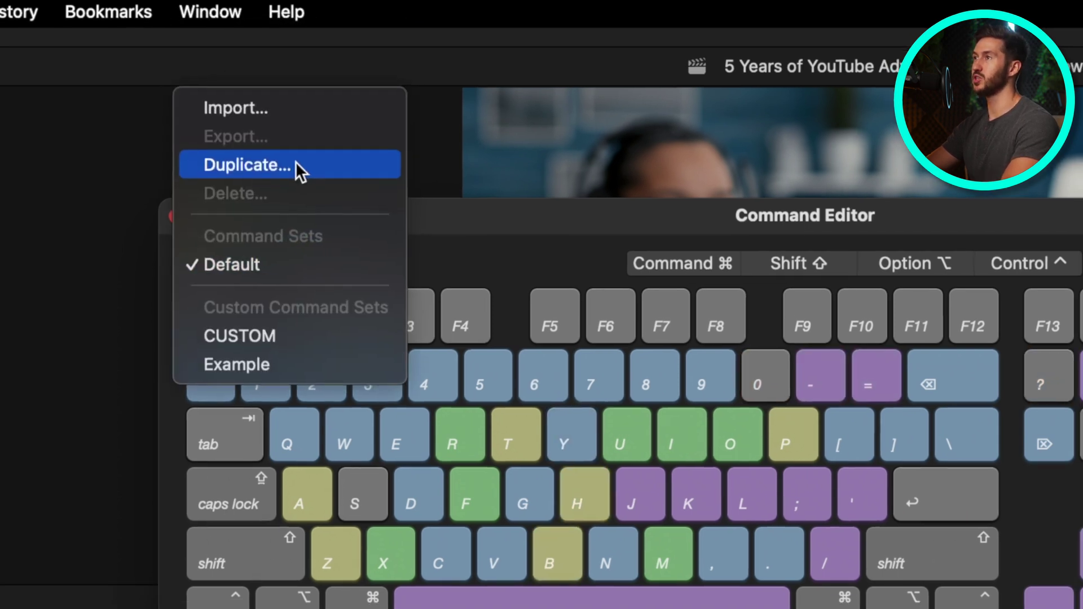
{"action": "left_click", "coordinate": [295, 164]}
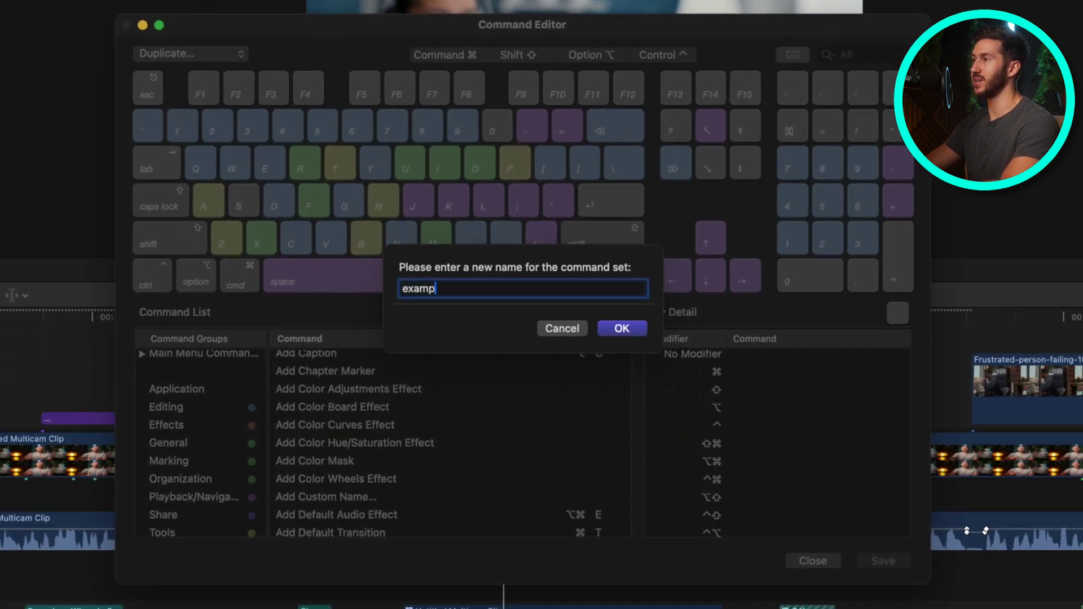
{"action": "type", "text": "example"}
{"action": "left_click", "coordinate": [623, 329]}
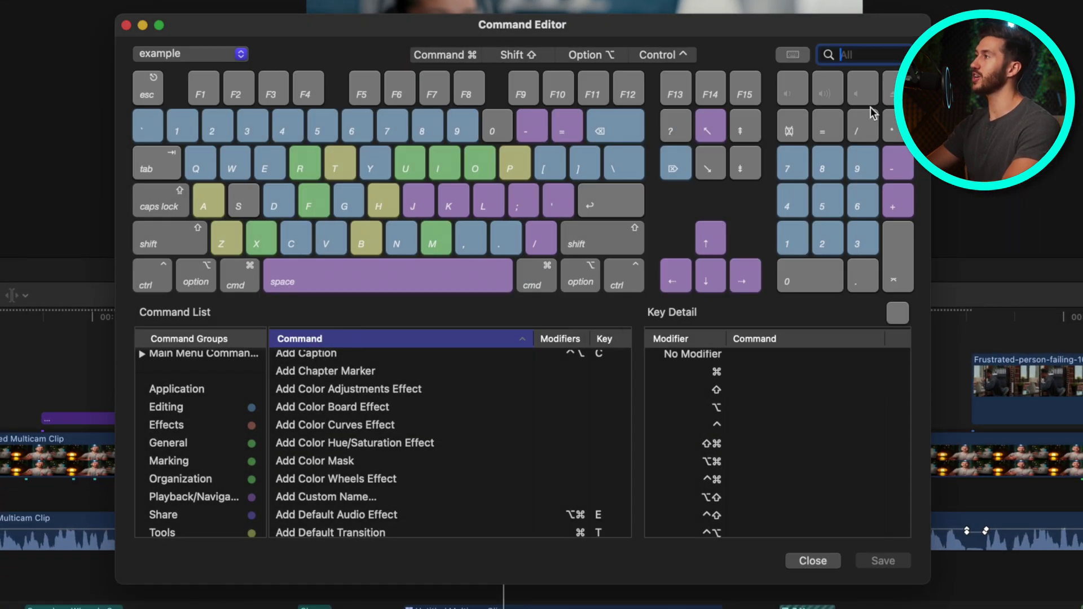
Assign the 1 key to Override Connections and confirm the reassignment.
{"action": "type", "text": "override"}
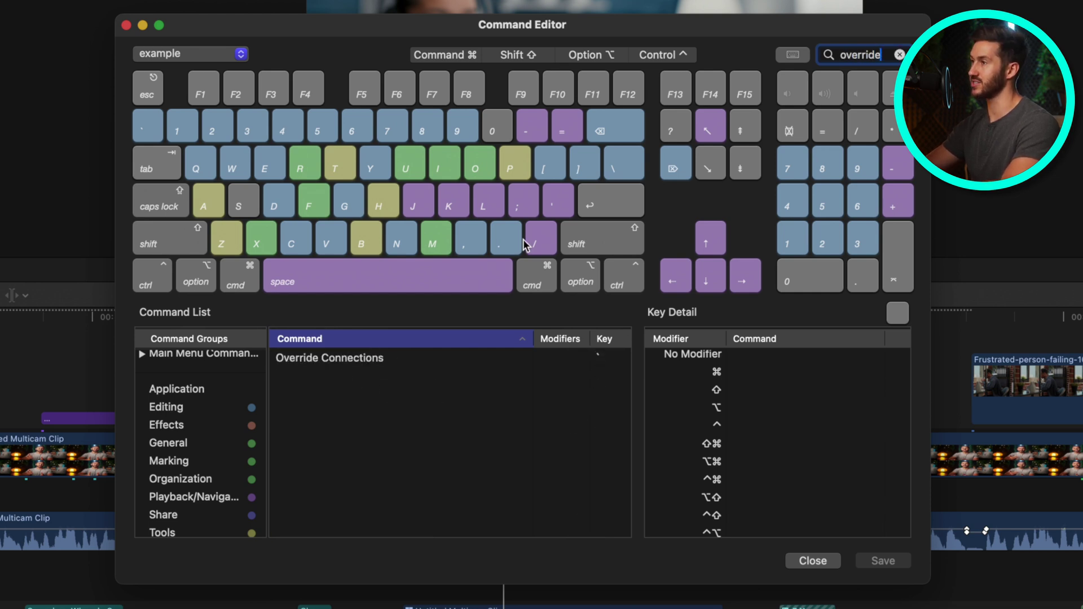
{"action": "left_click", "coordinate": [708, 146]}
{"action": "left_click", "coordinate": [337, 359]}
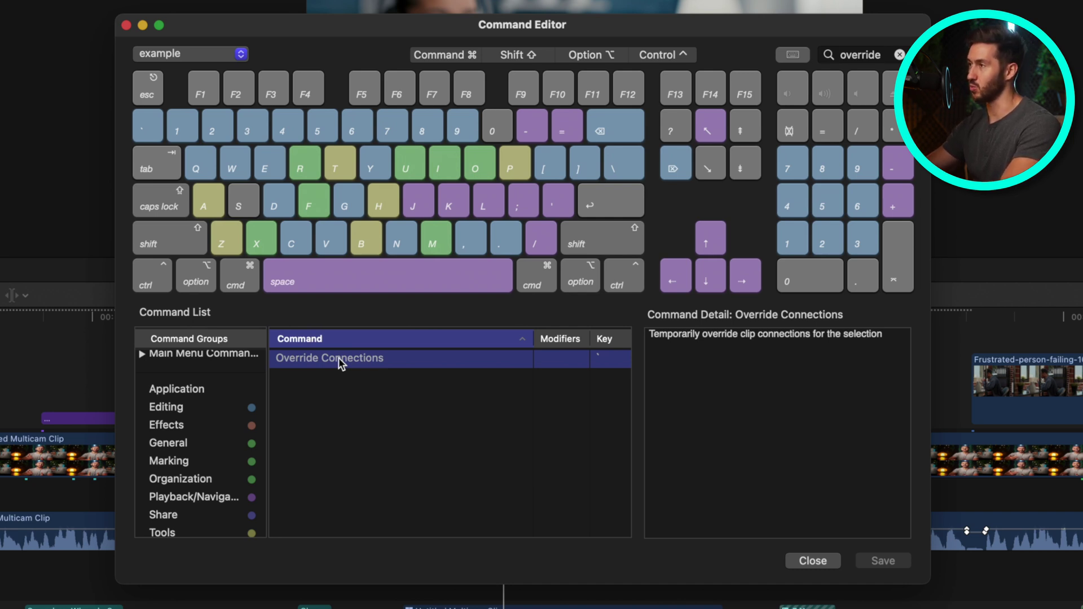
{"action": "key", "text": "1"}
{"action": "left_click", "coordinate": [315, 260]}
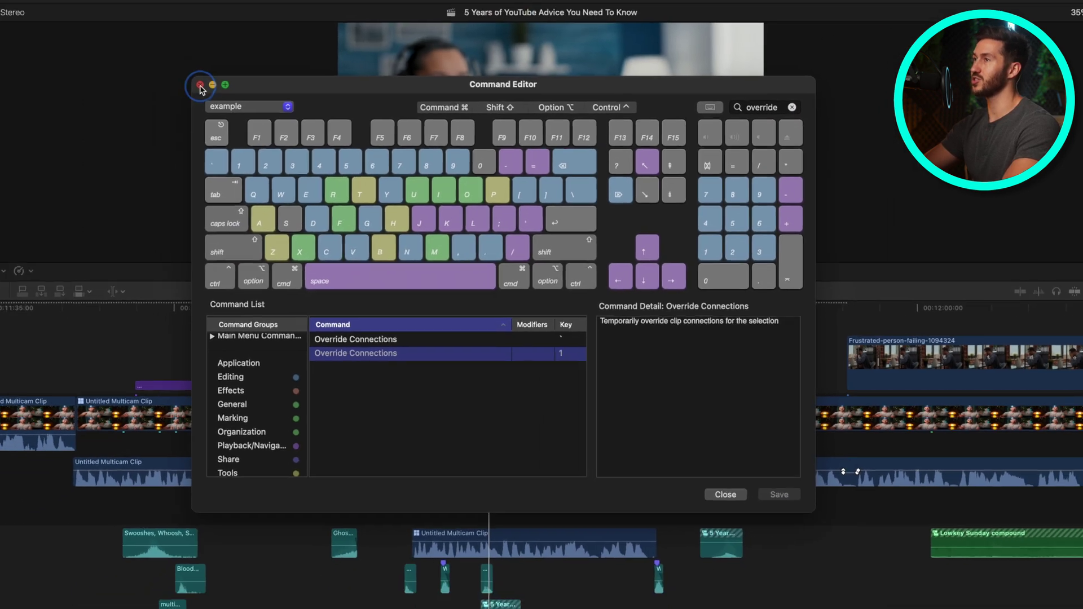
Close the Command Editor, then lift the Content-creator unboxing clip out and undo that move.
{"action": "left_click", "coordinate": [125, 25]}
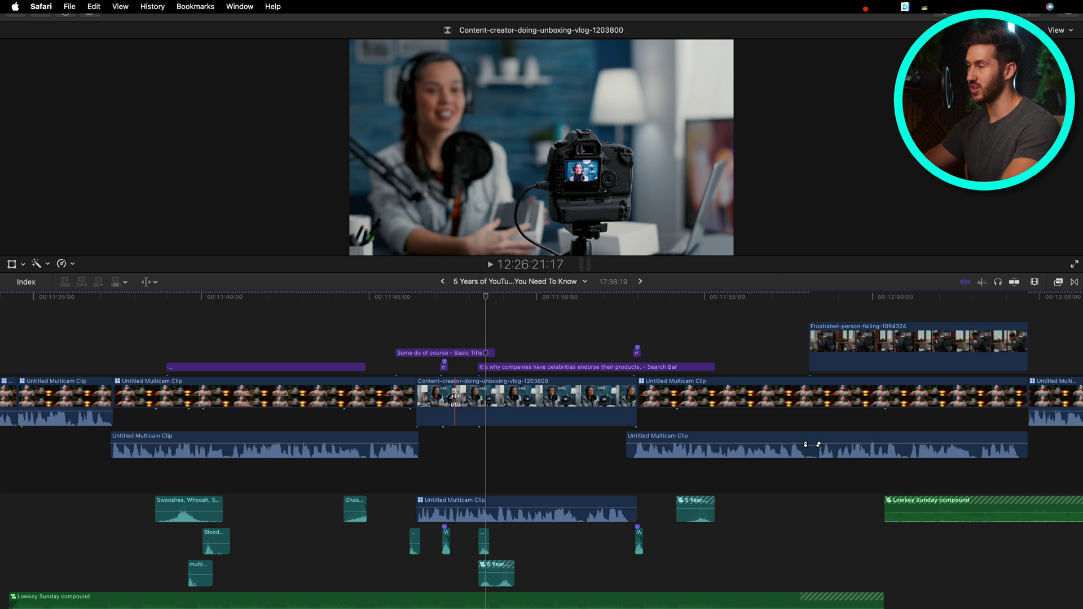
{"action": "scroll", "coordinate": [455, 398], "scroll_direction": "up", "scroll_amount": 3}
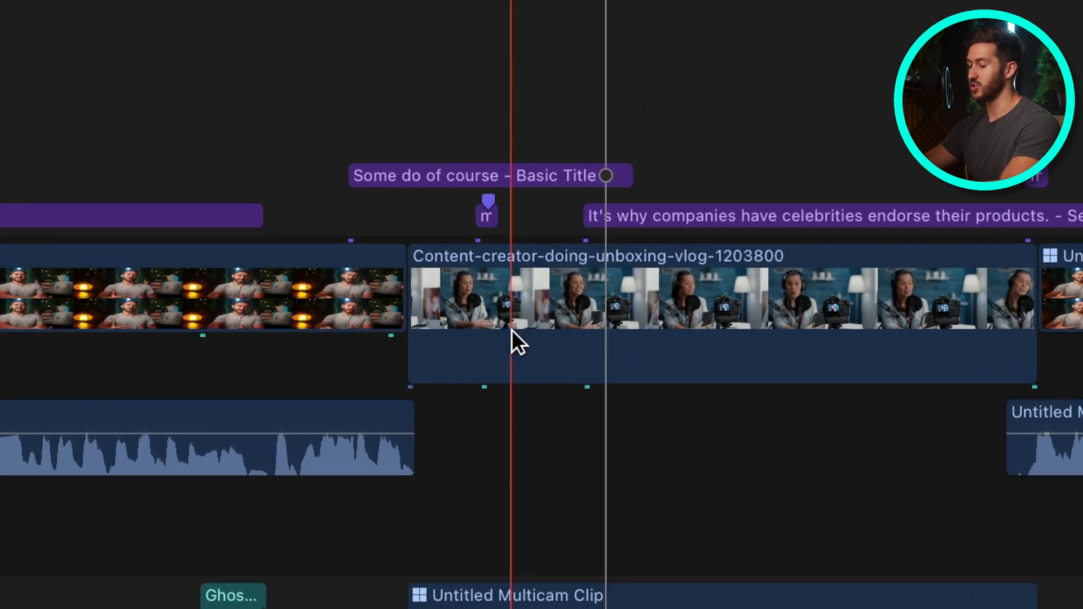
{"action": "left_click", "coordinate": [506, 348]}
{"action": "left_click_drag", "start_coordinate": [531, 294], "coordinate": [0, 163]}
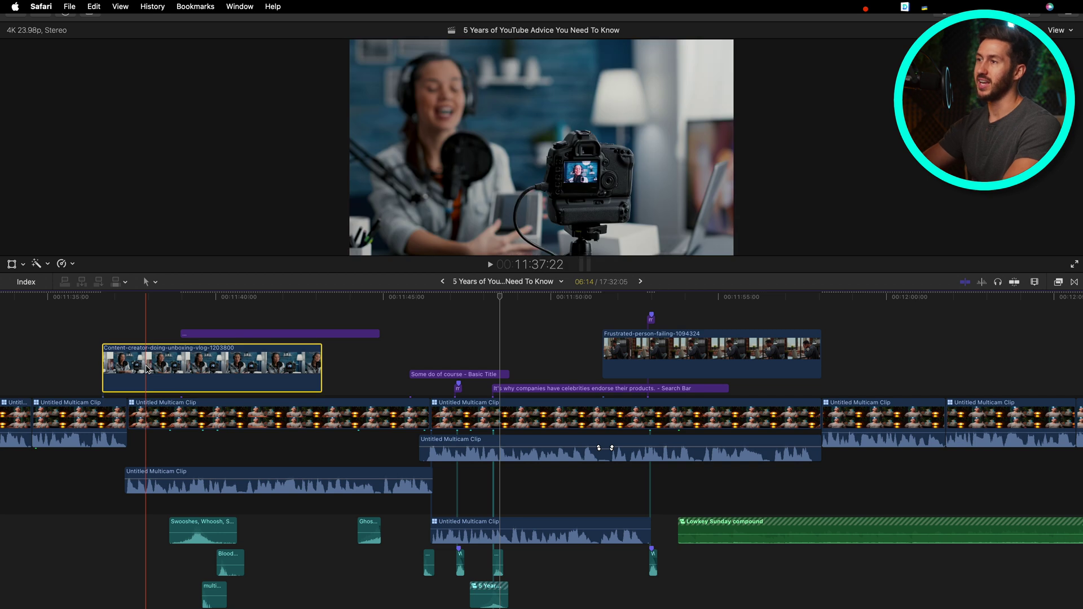
{"action": "key", "text": "super+z"}
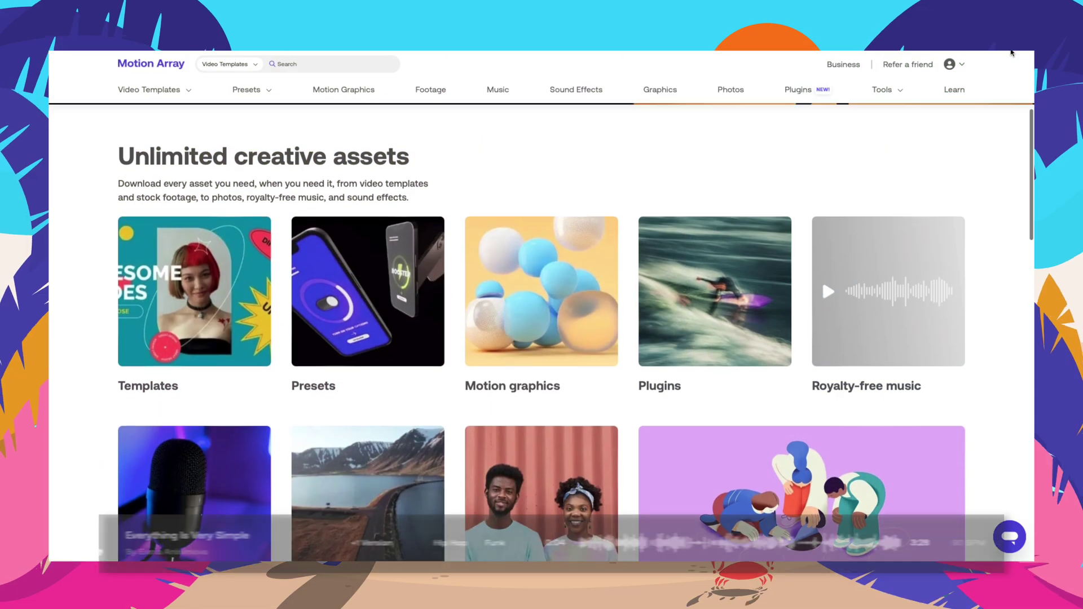
Scroll down through the asset categories on the Motion Array homepage.
{"action": "scroll", "coordinate": [1011, 52], "scroll_direction": "down", "scroll_amount": 2}
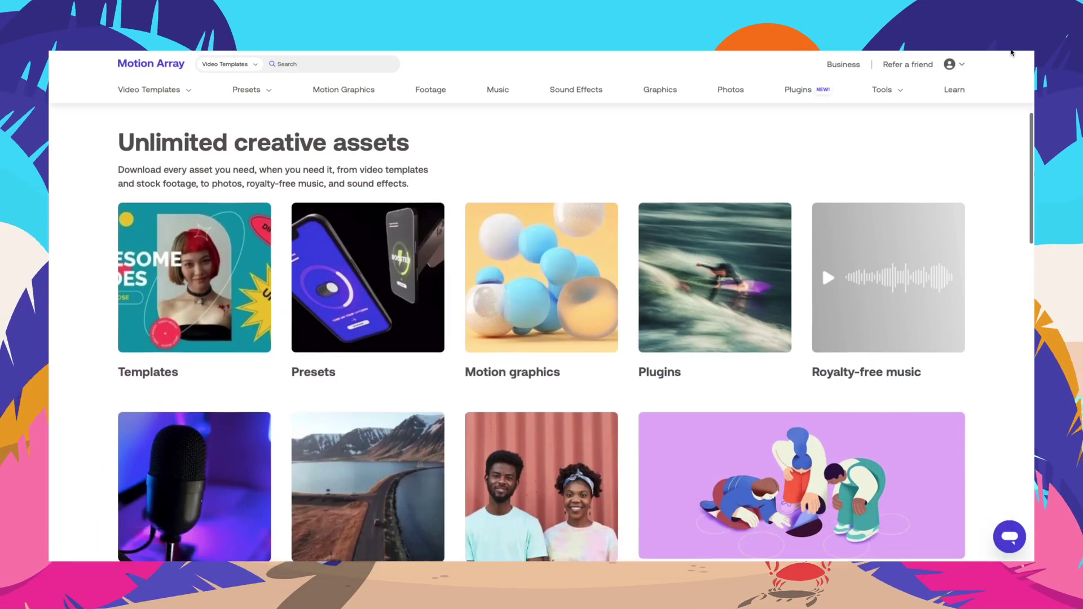
{"action": "scroll", "coordinate": [1011, 52], "scroll_direction": "down", "scroll_amount": 2}
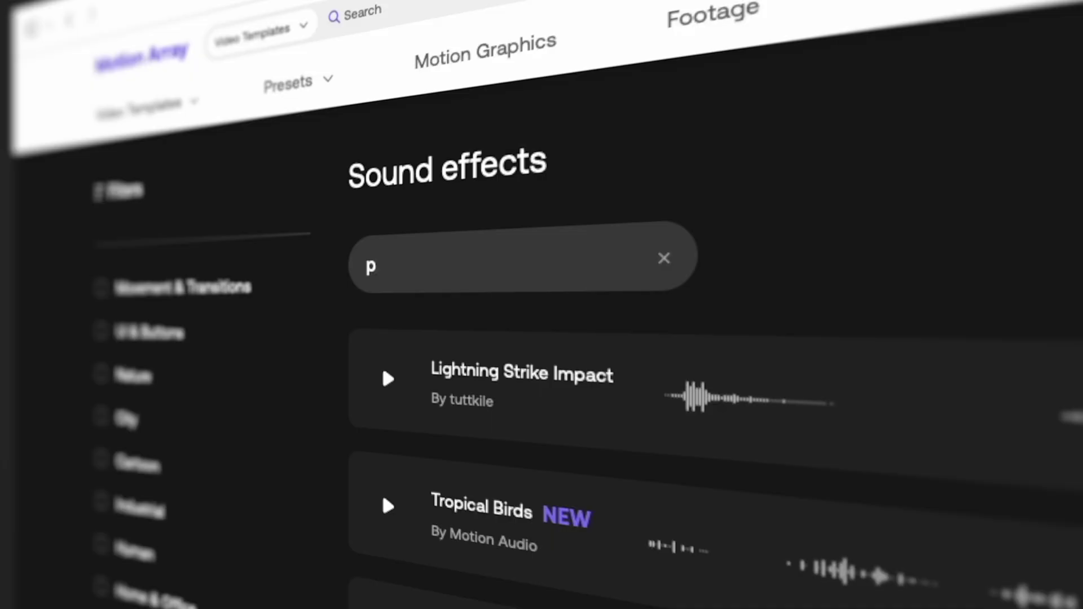
Search sound effects for 'pop up', preview Pop Up Sound Pack, and download the drawn-arrows and hand-gesture packs.
{"action": "type", "text": "op up"}
{"action": "key", "text": "Return"}
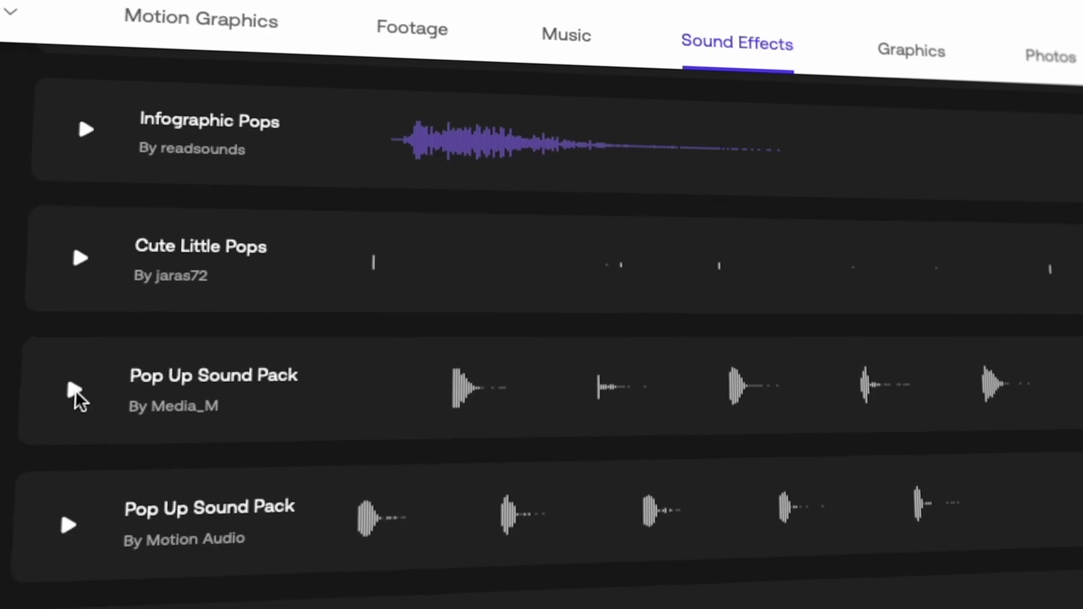
{"action": "left_click", "coordinate": [76, 388]}
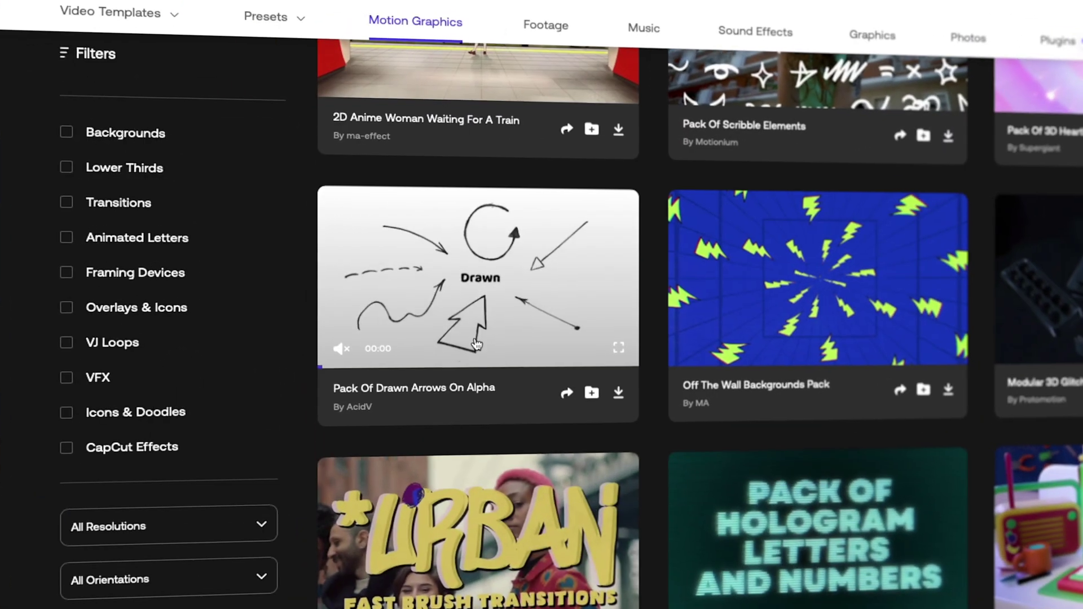
{"action": "left_click", "coordinate": [618, 393]}
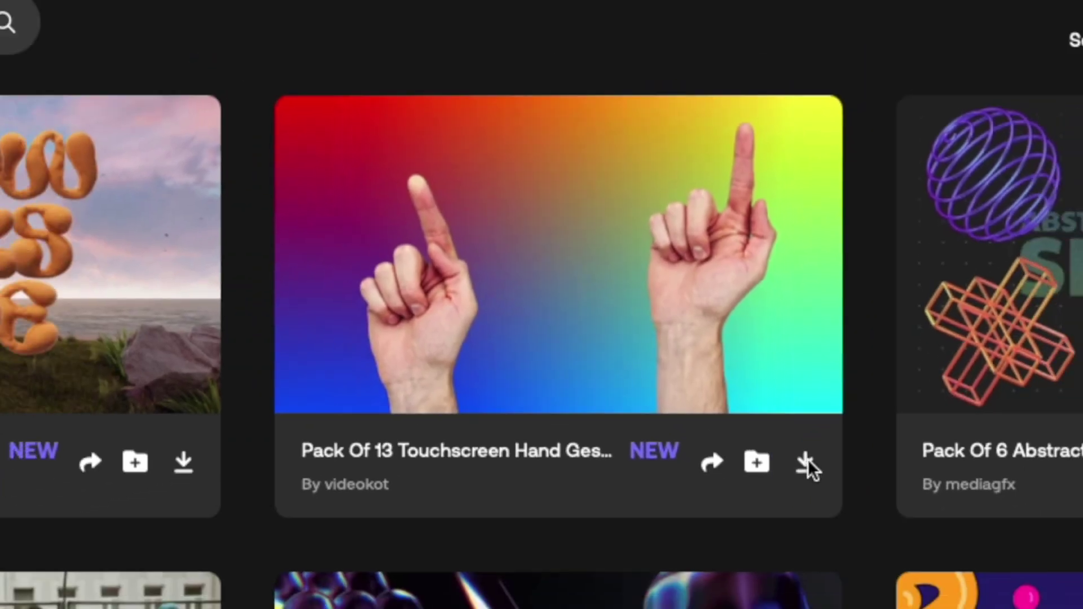
{"action": "left_click", "coordinate": [835, 502]}
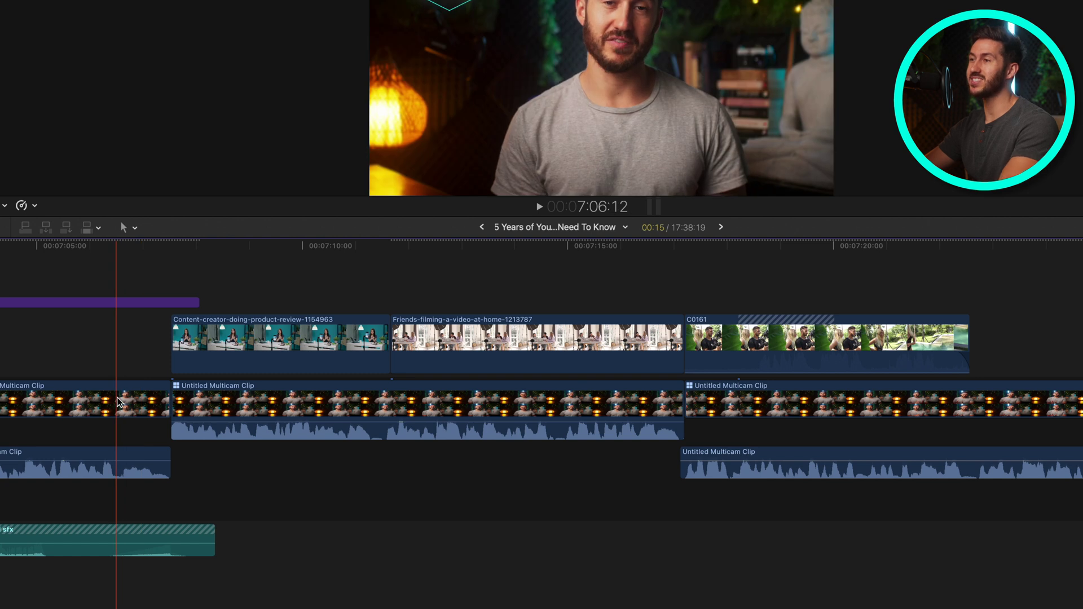
Collapse the expanded audio of both Untitled Multicam Clips with Control+S.
{"action": "key", "text": "ctrl+s"}
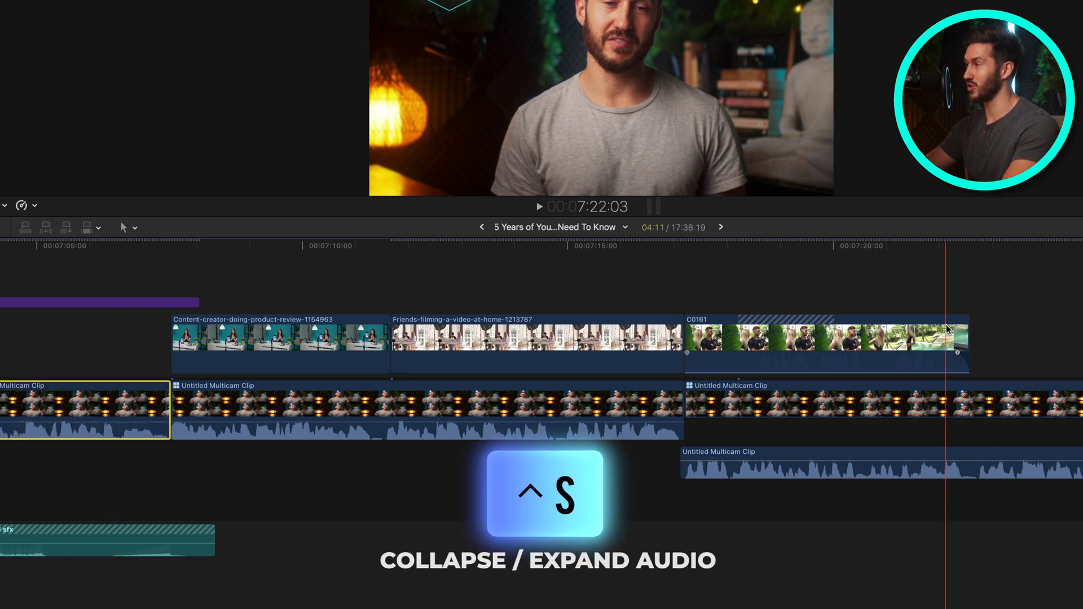
{"action": "left_click", "coordinate": [836, 418]}
{"action": "key", "text": "ctrl+s"}
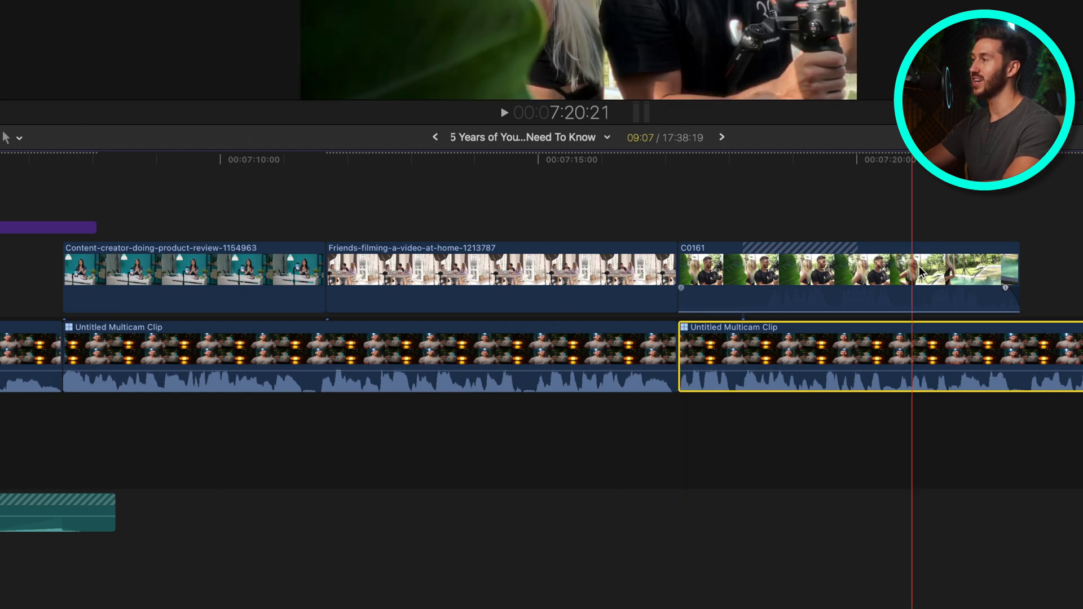
Overwrite the product-review, friends-filming and C0161 clips into the primary storyline.
{"action": "left_click_drag", "start_coordinate": [1081, 276], "coordinate": [3, 252]}
{"action": "key", "text": "alt+super+Down"}
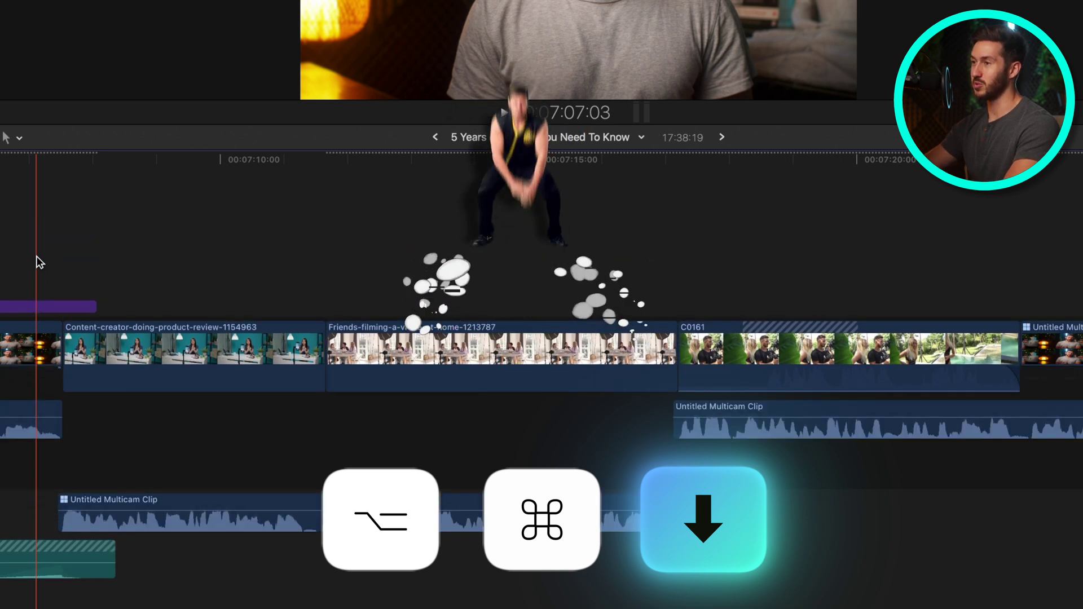
{"action": "scroll", "coordinate": [192, 312], "scroll_direction": "down", "scroll_amount": 3}
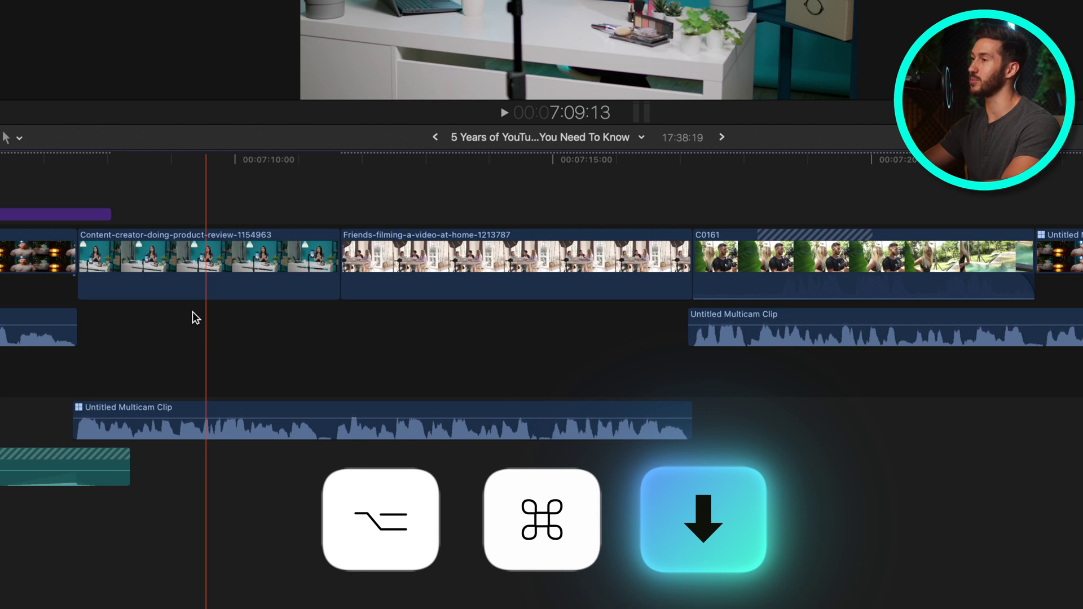
{"action": "scroll", "coordinate": [192, 311], "scroll_direction": "up", "scroll_amount": 5}
Slip, then slide the product-review clip so it starts near 00:07:09 between its neighbours.
{"action": "key", "text": "t"}
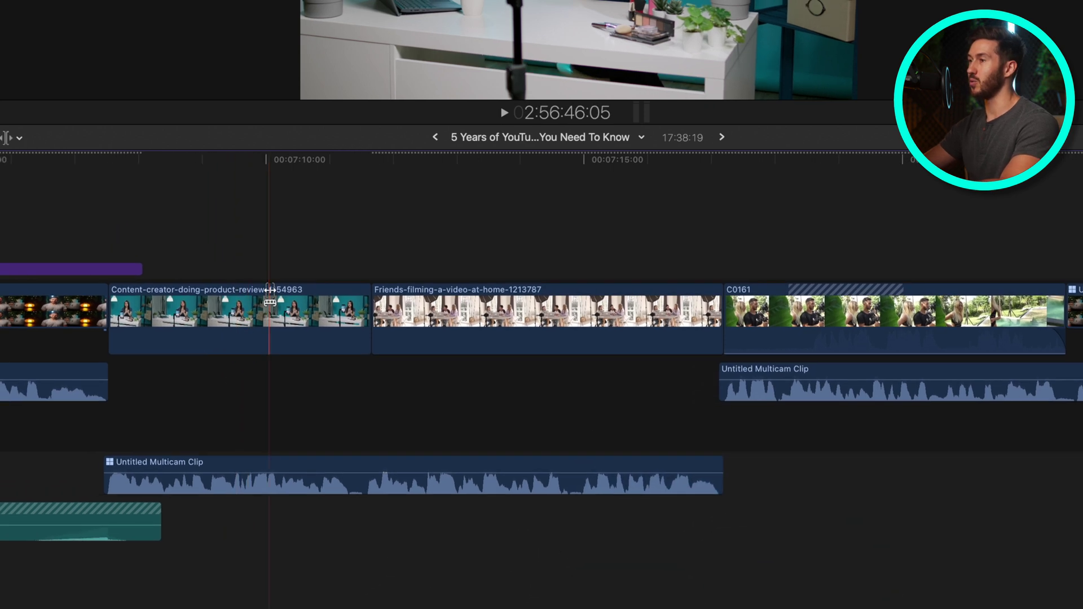
{"action": "left_click_drag", "start_coordinate": [270, 305], "coordinate": [248, 330]}
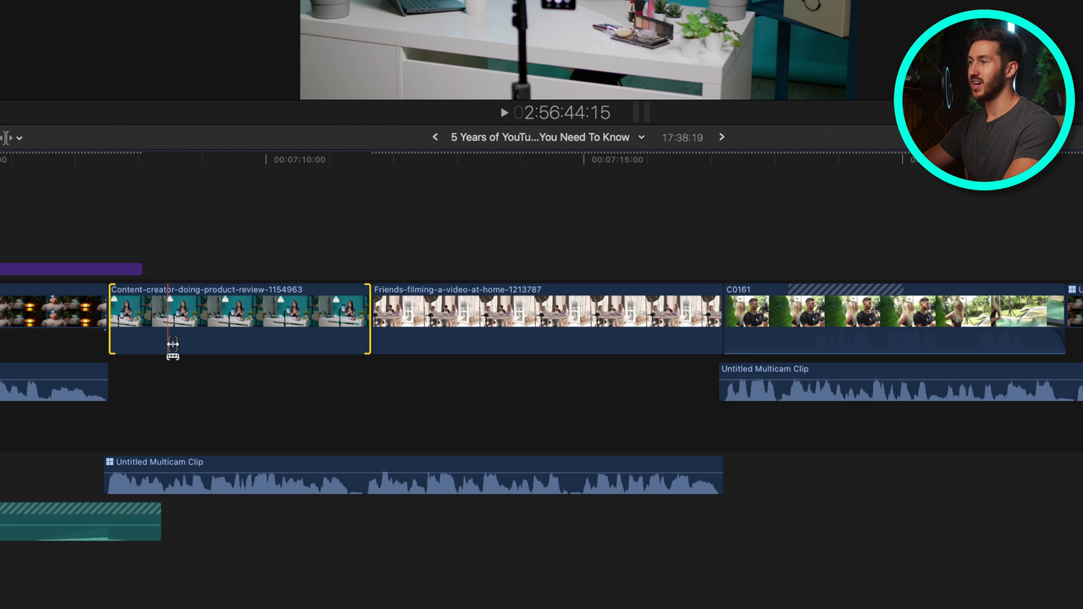
{"action": "key", "text": "alt"}
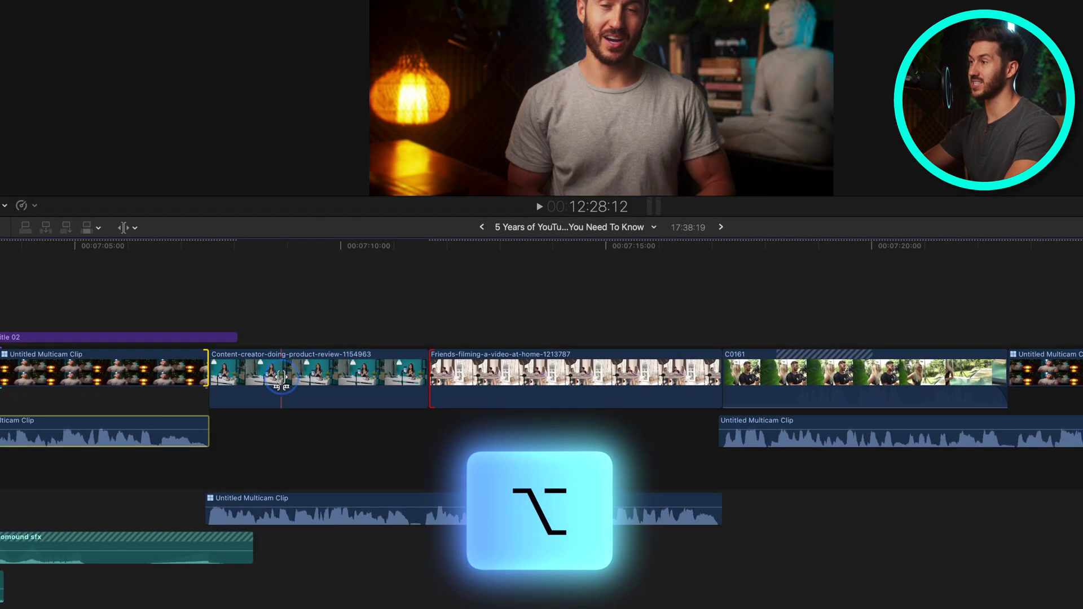
{"action": "left_click_drag", "start_coordinate": [281, 377], "coordinate": [414, 396]}
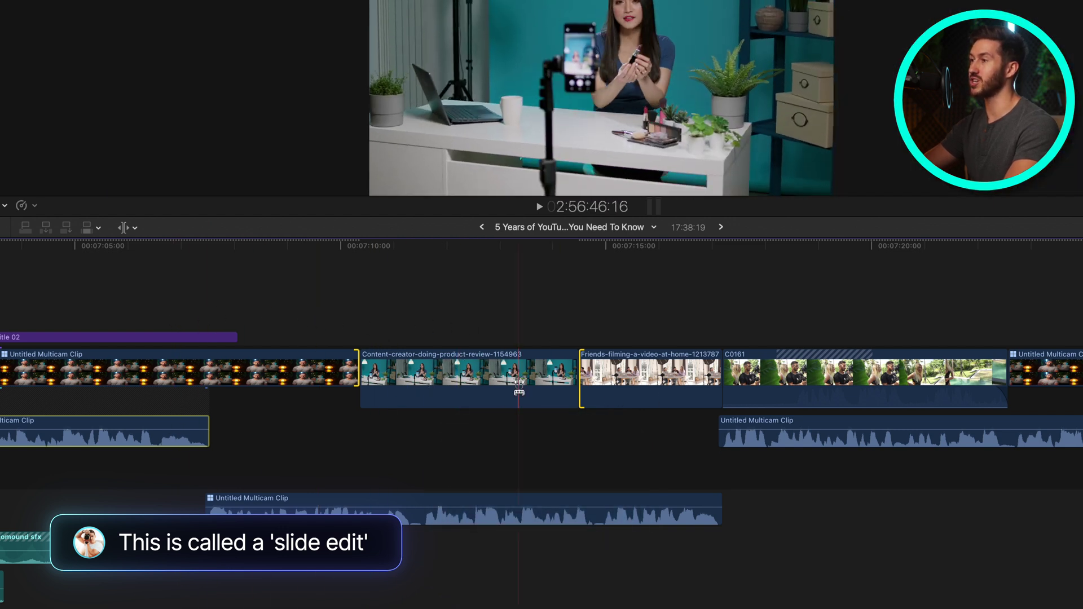
{"action": "left_click_drag", "start_coordinate": [446, 389], "coordinate": [394, 398]}
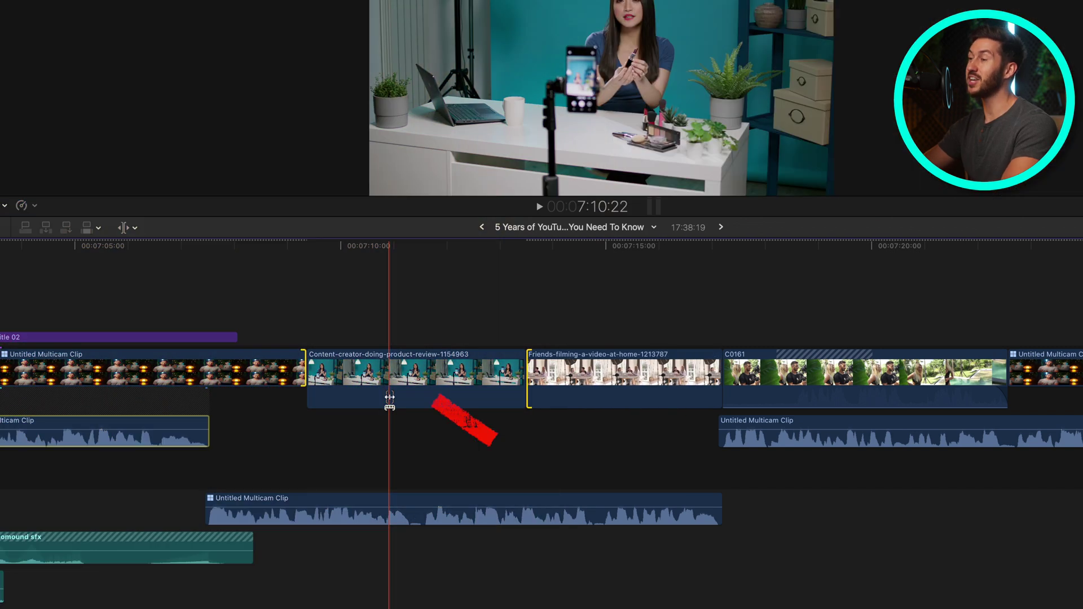
{"action": "key", "text": "a"}
{"action": "left_click", "coordinate": [352, 370]}
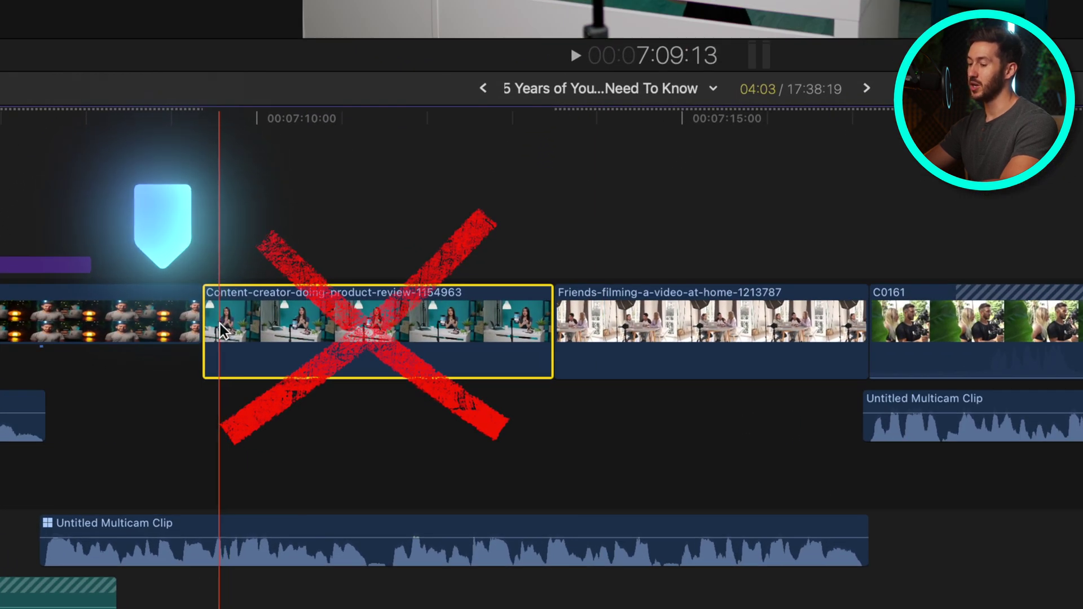
With the Trim tool, roll the multicam edit right over the product-review clip, zooming in on the cut.
{"action": "key", "text": "t"}
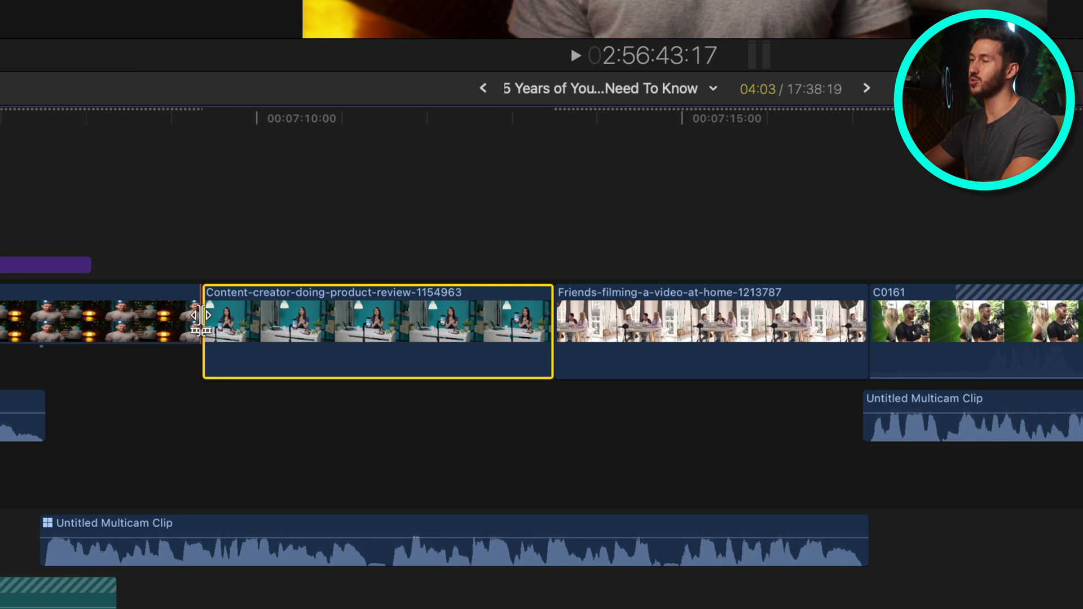
{"action": "left_click_drag", "start_coordinate": [201, 316], "coordinate": [596, 333]}
{"action": "key", "text": "super+equal"}
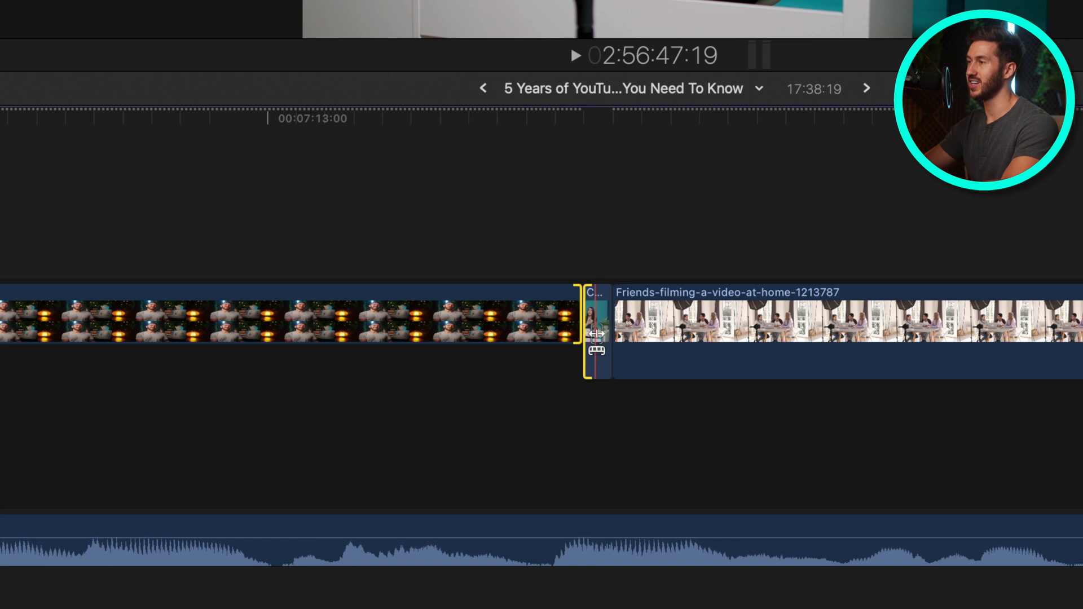
{"action": "key", "text": "super+equal"}
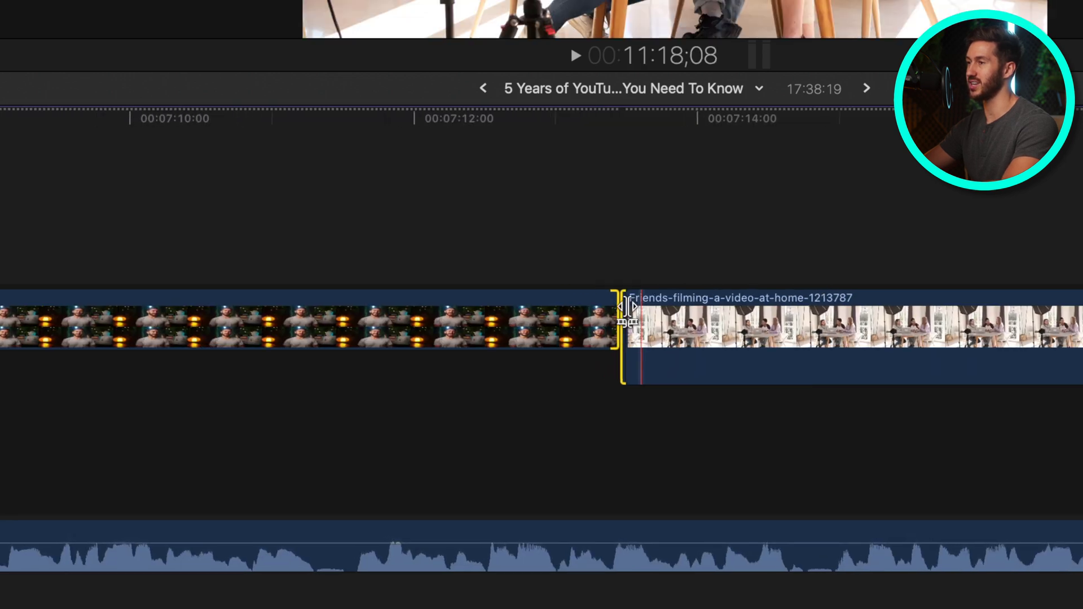
{"action": "key", "text": "super+minus"}
{"action": "key", "text": "super+minus"}
Replace the product-review clip with a gap and extend the multicam clip across it to Friends.
{"action": "left_click", "coordinate": [389, 209]}
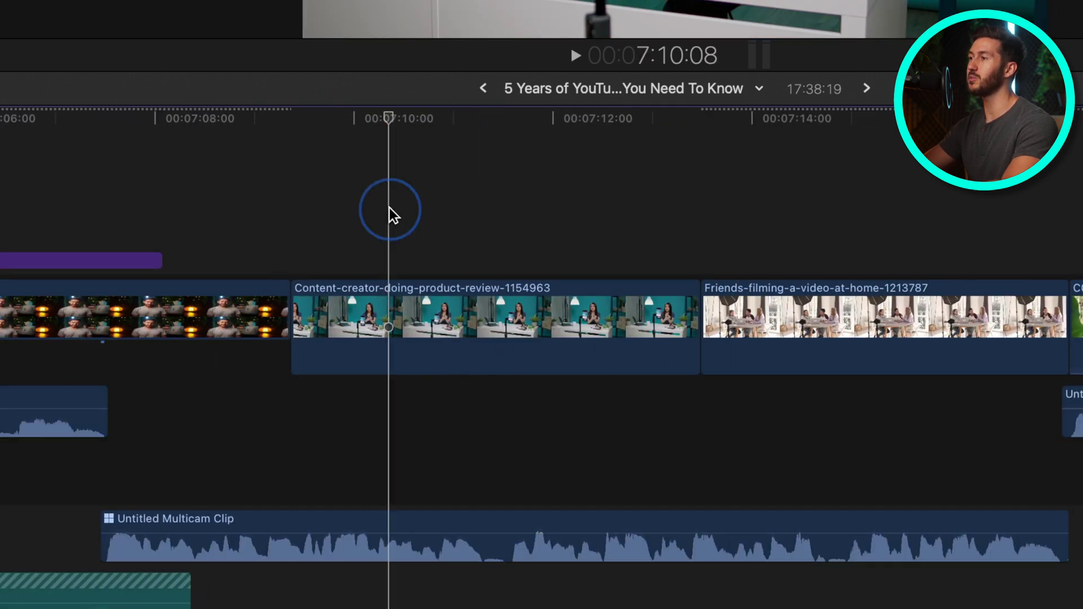
{"action": "left_click", "coordinate": [381, 316]}
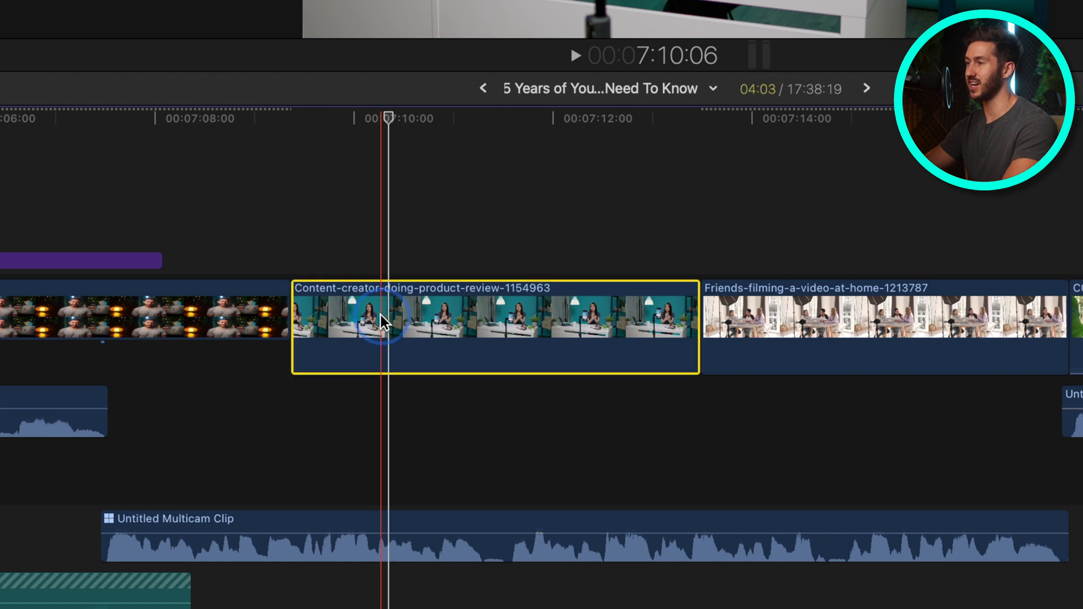
{"action": "key", "text": "shift+Delete"}
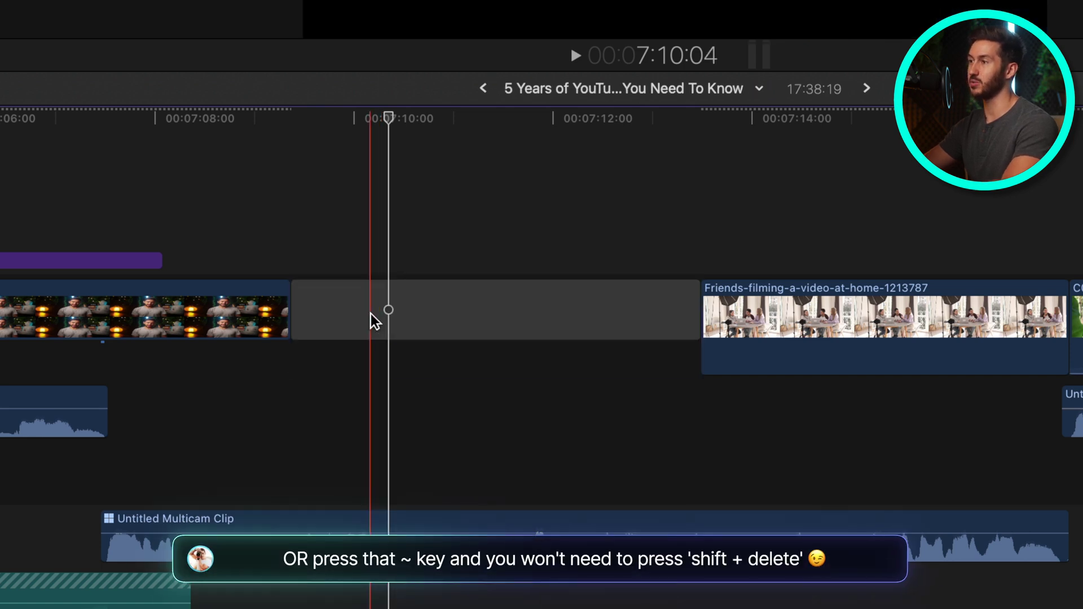
{"action": "left_click_drag", "start_coordinate": [288, 312], "coordinate": [959, 333]}
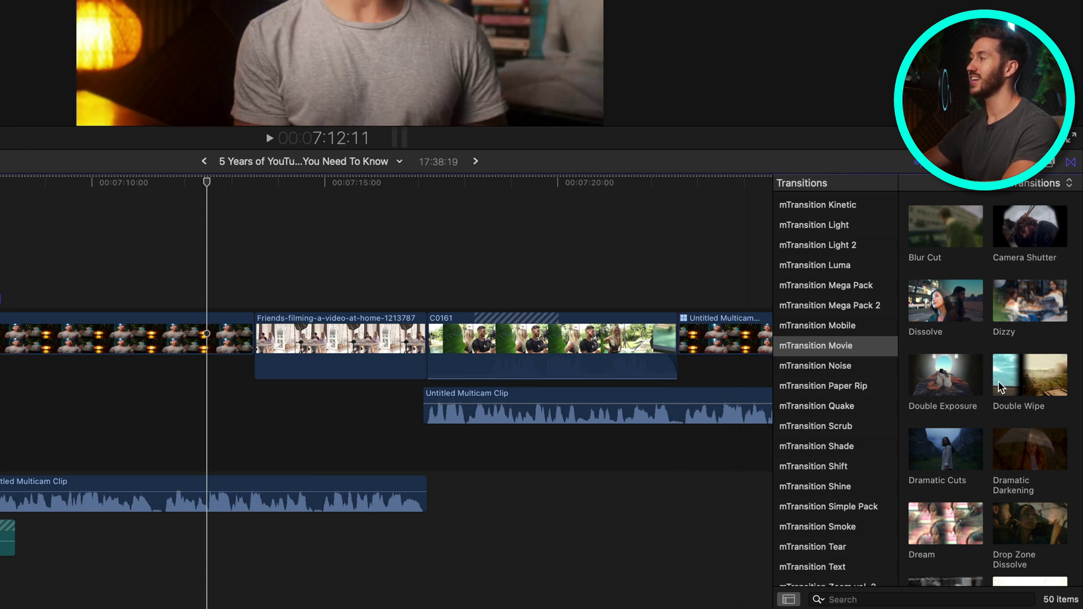
Drop the Double Wipe transition on the edit point before the Friends clip.
{"action": "mouse_move", "coordinate": [1024, 386]}
{"action": "left_mouse_down"}
{"action": "mouse_move", "coordinate": [261, 373]}
{"action": "mouse_move", "coordinate": [241, 354]}
{"action": "left_mouse_up"}
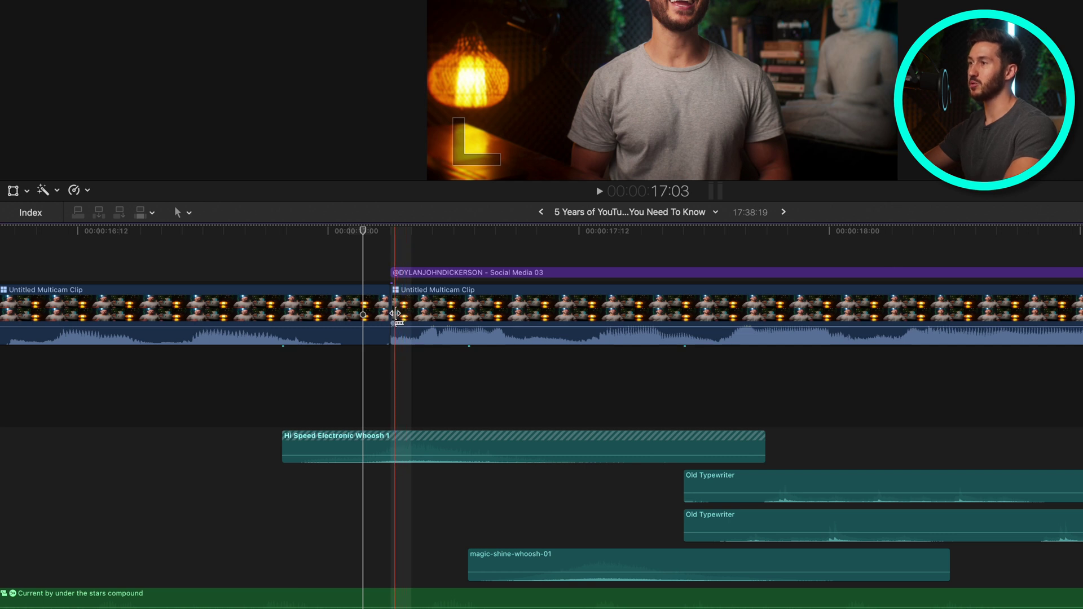
Ripple-trim the first multicam clip shorter at its cut, then select the whoosh sound effect clips.
{"action": "left_click_drag", "start_coordinate": [393, 318], "coordinate": [269, 329]}
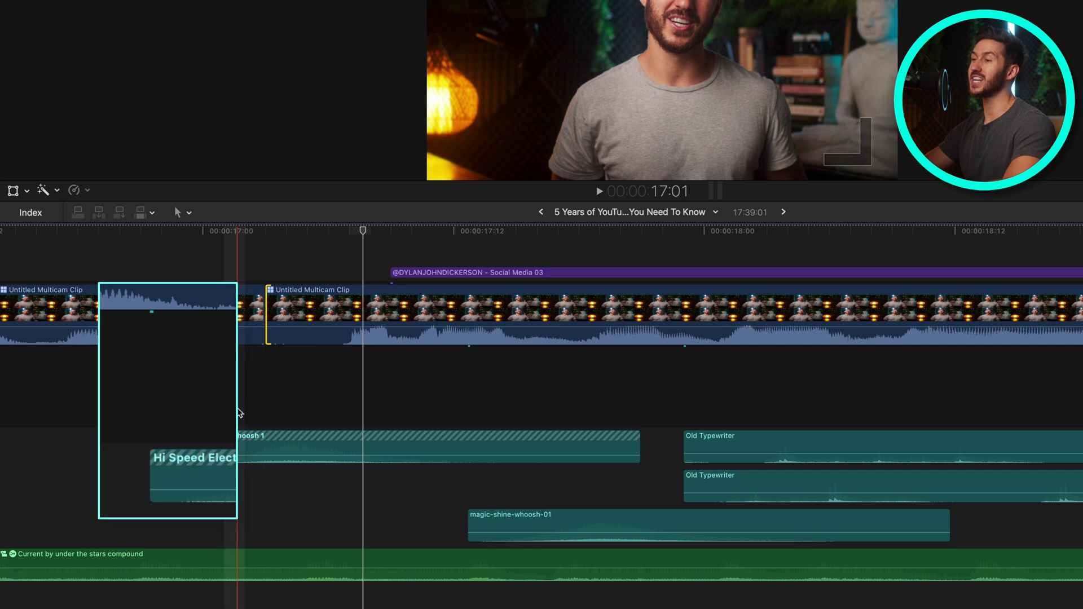
{"action": "left_click_drag", "start_coordinate": [257, 389], "coordinate": [215, 480]}
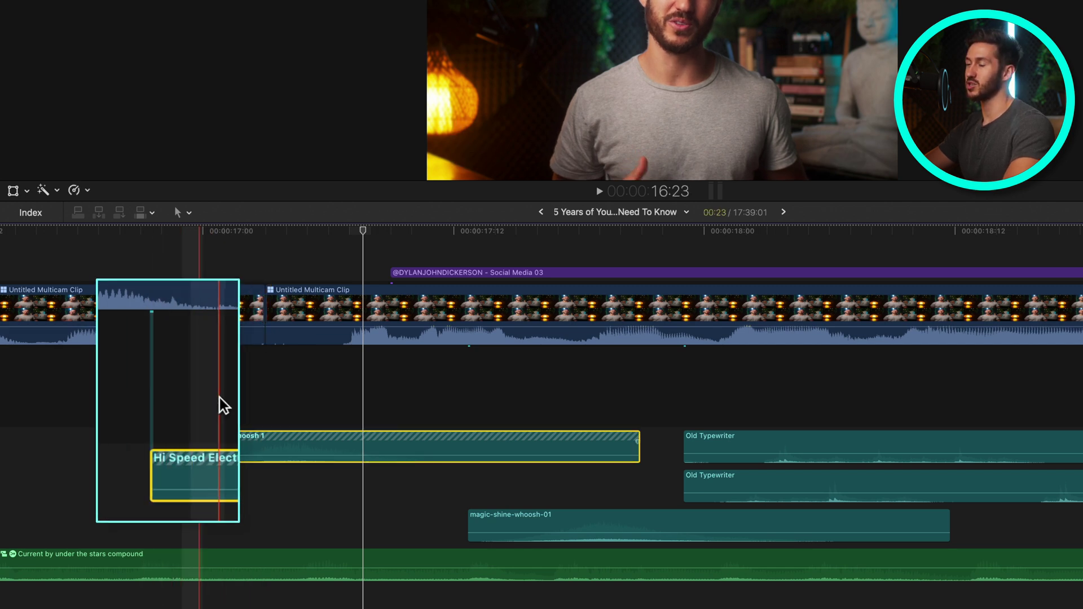
Undo the trim, reattach the whoosh to the second multicam clip, and ripple-trim the cut three frames earlier.
{"action": "key", "text": "Delete"}
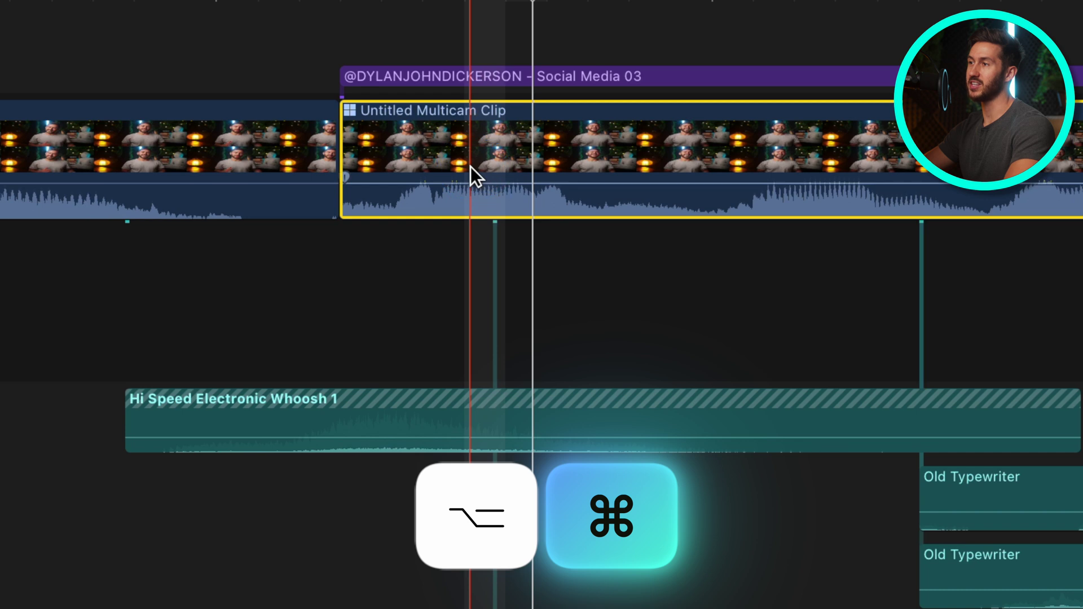
{"action": "left_click", "coordinate": [442, 395], "text": "alt+super"}
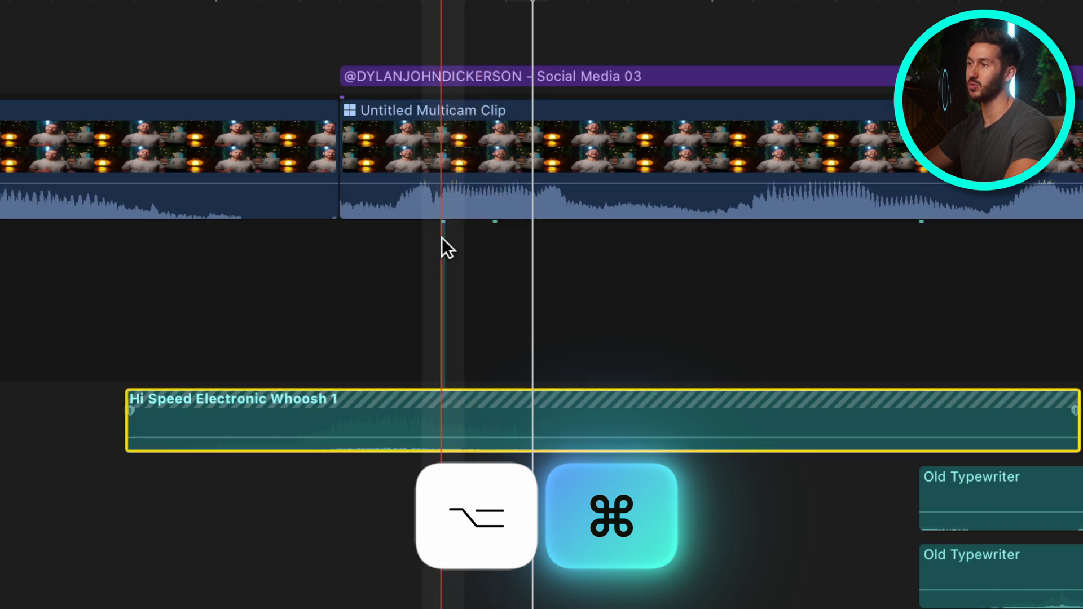
{"action": "left_click_drag", "start_coordinate": [339, 152], "coordinate": [272, 158]}
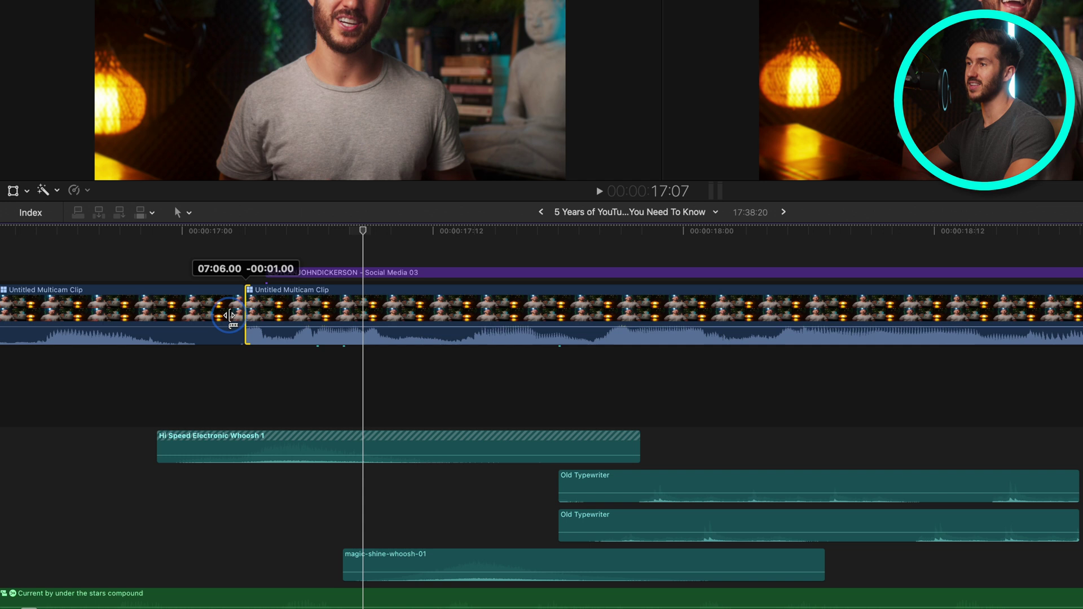
{"action": "left_click_drag", "start_coordinate": [230, 316], "coordinate": [206, 318]}
Check the second multicam clip's and the Hi Speed Electronic Whoosh 1 connections, then enable Override Connections.
{"action": "left_click", "coordinate": [355, 315]}
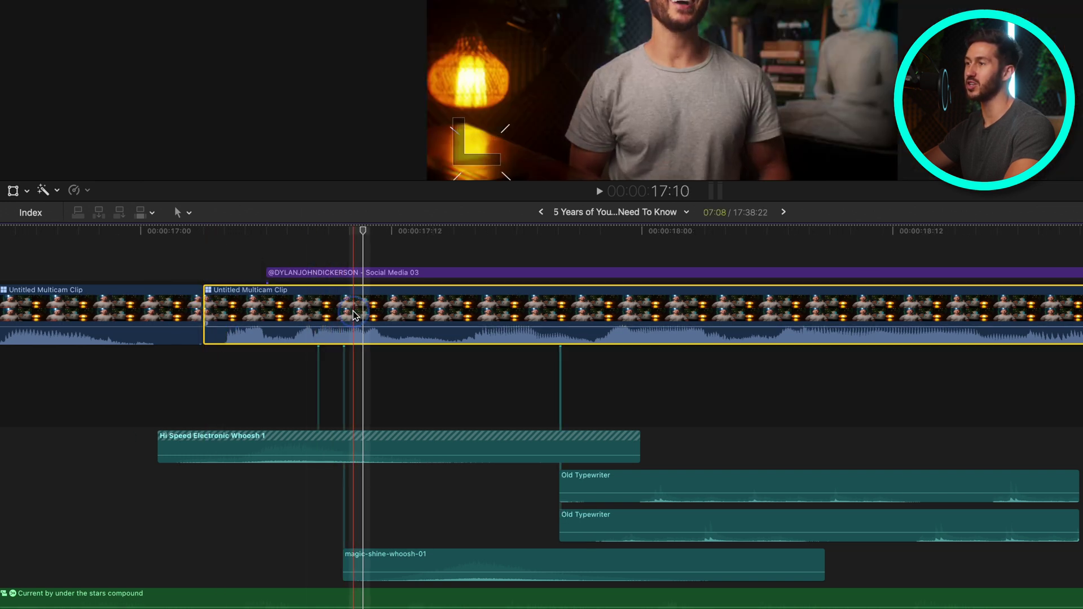
{"action": "left_click", "coordinate": [344, 442]}
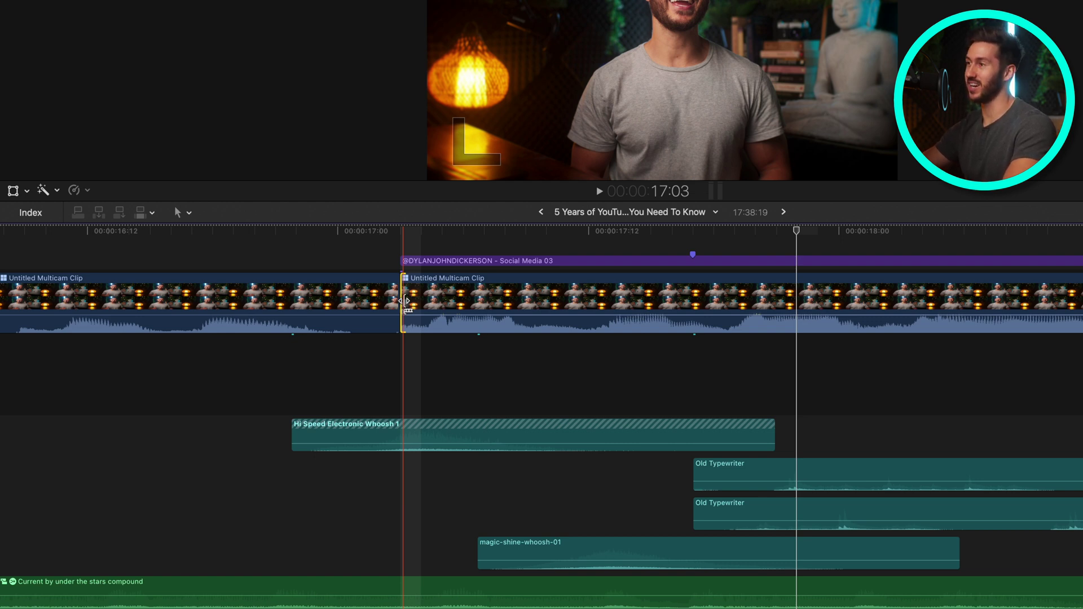
{"action": "key", "text": "grave"}
Trim the multicam cut five frames earlier, then verify the whoosh stays attached to the second multicam clip.
{"action": "left_click_drag", "start_coordinate": [405, 301], "coordinate": [279, 309]}
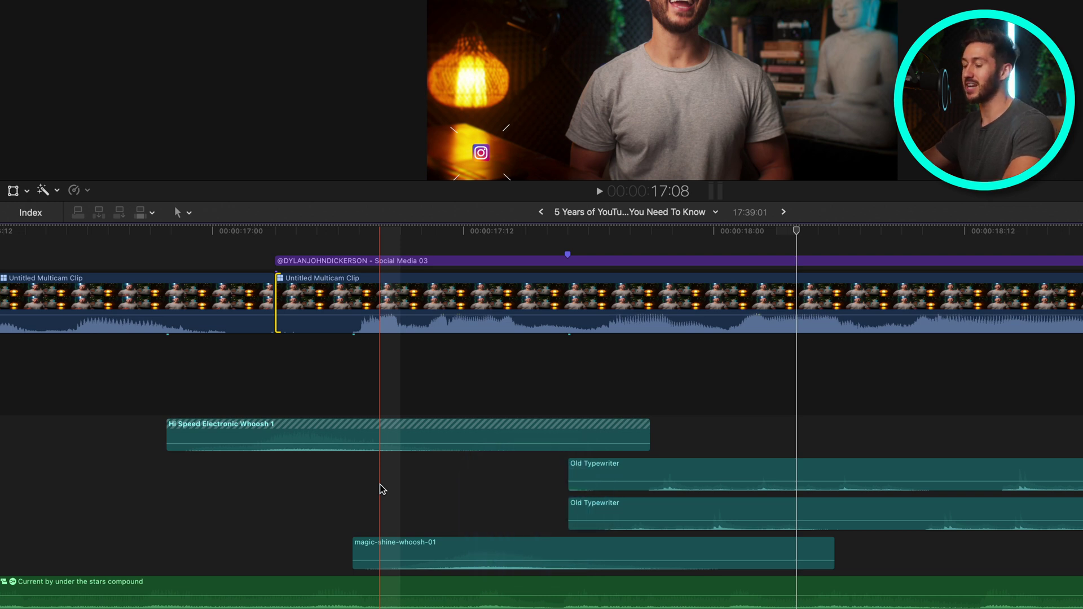
{"action": "left_click", "coordinate": [362, 431]}
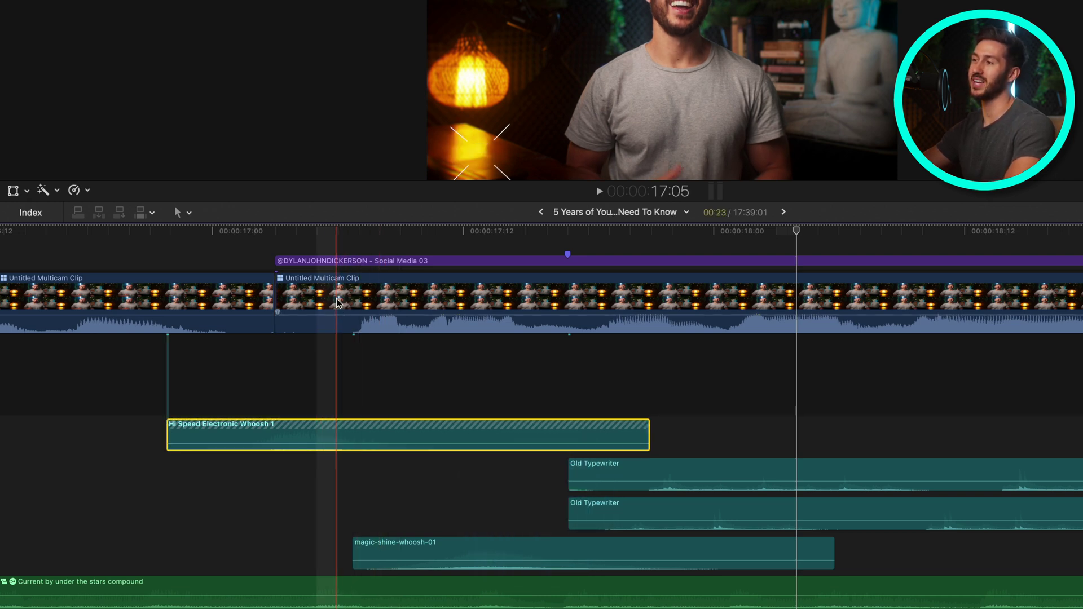
{"action": "left_click", "coordinate": [338, 314]}
{"action": "left_click", "coordinate": [341, 427]}
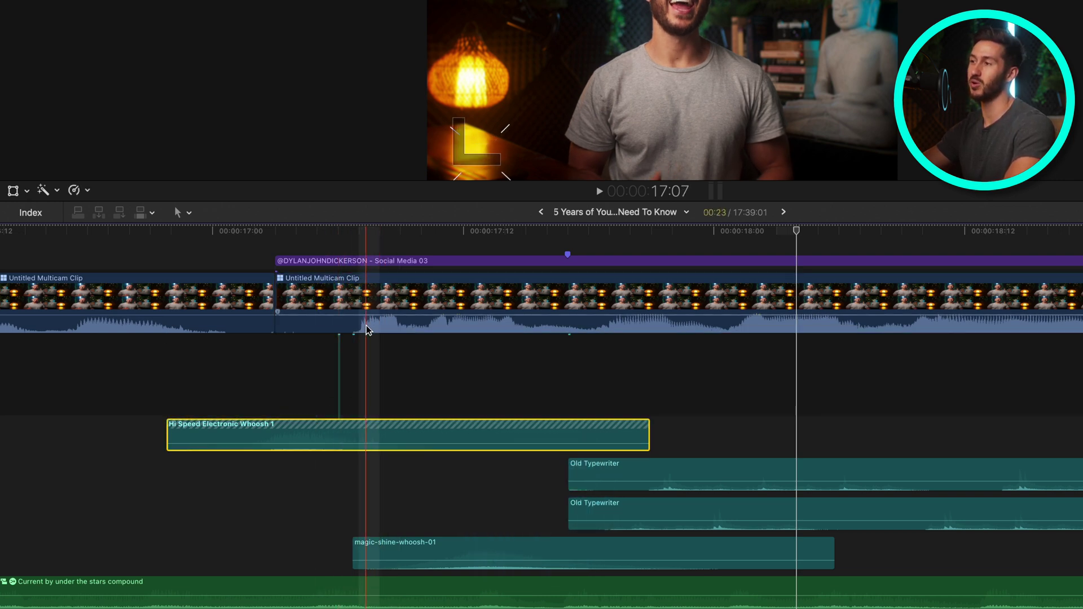